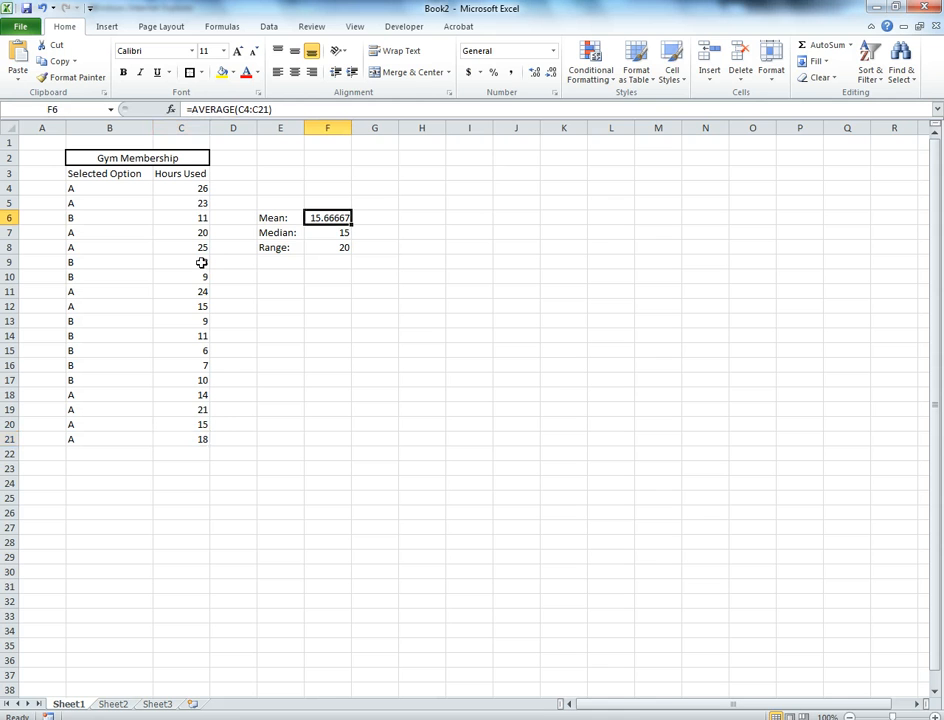
# Inspect the mean, median and range formulas in cells F6 to F8 and the data range they reference
pyautogui.press('F2')
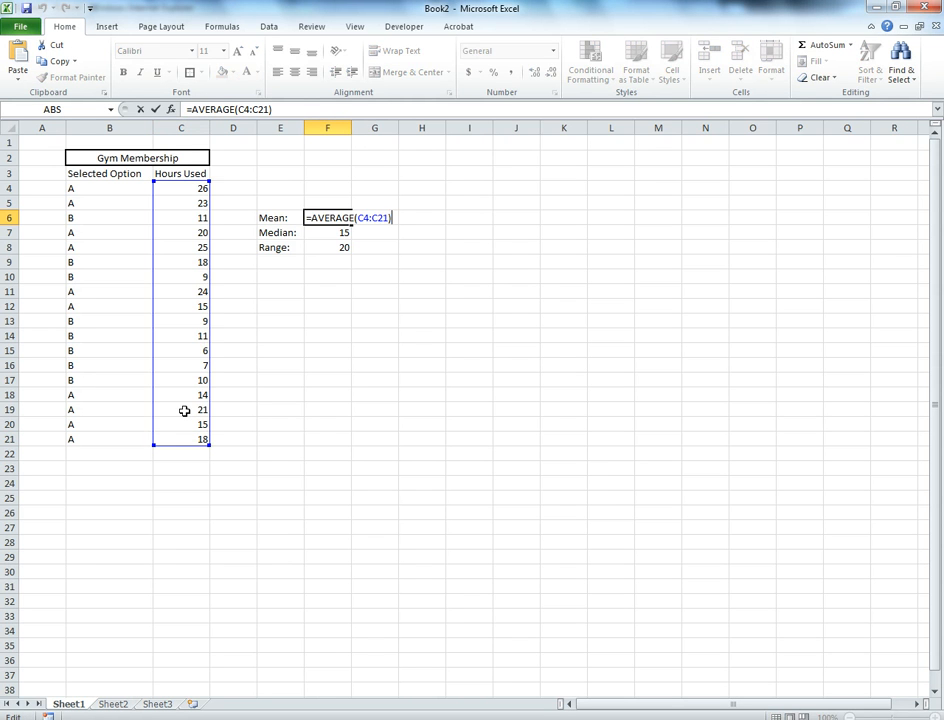
pyautogui.press('Escape')
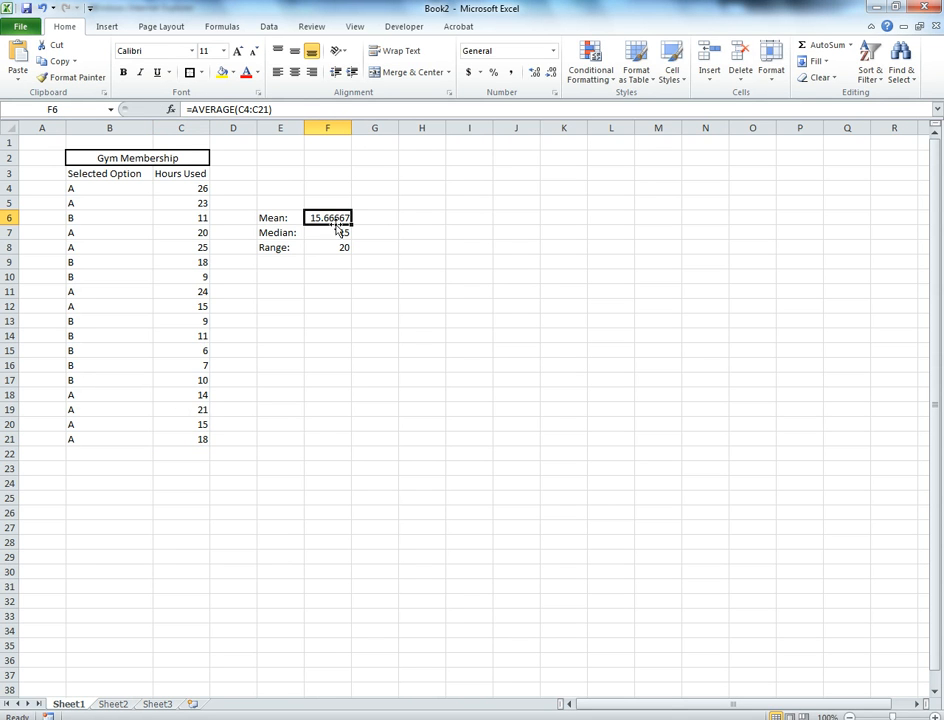
pyautogui.press('Down')
pyautogui.press('F2')
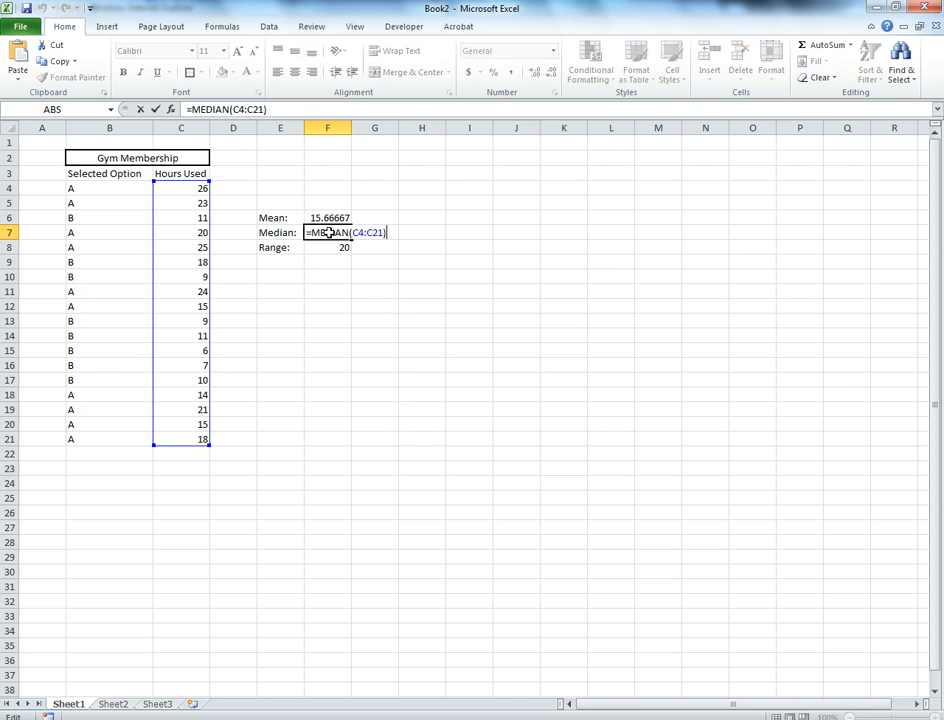
pyautogui.press('Escape')
pyautogui.press('F2')
pyautogui.press('Escape')
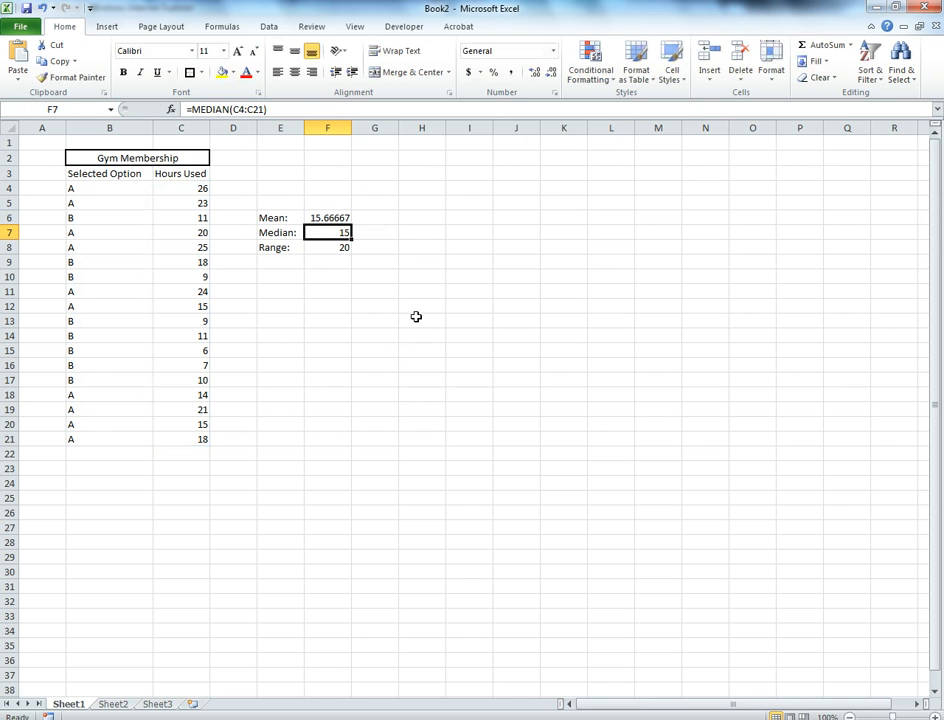
pyautogui.click(312, 247)
pyautogui.press('F2')
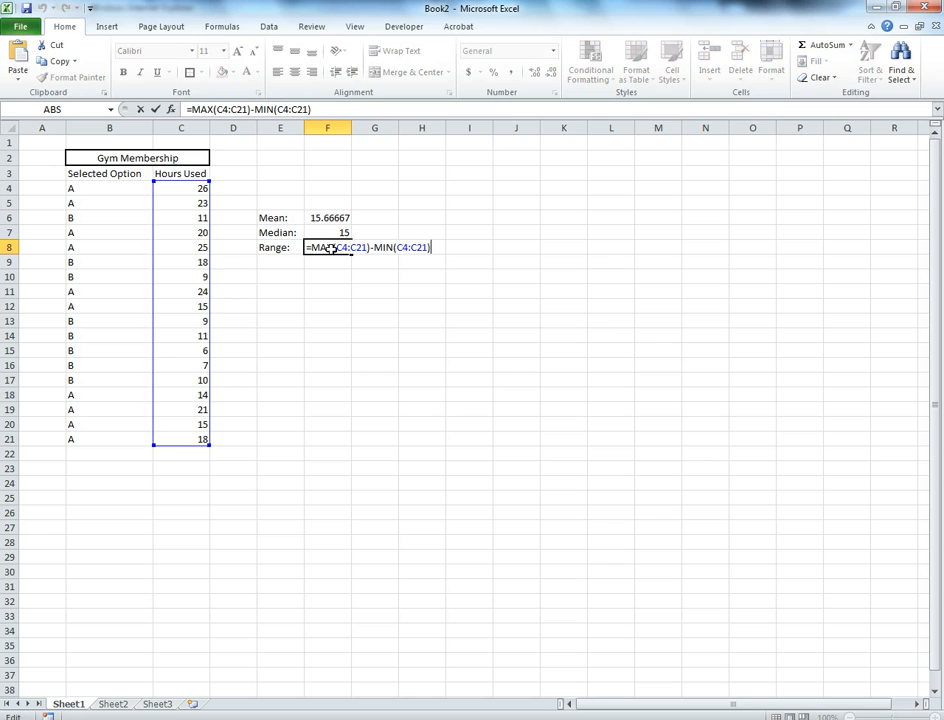
pyautogui.press('Escape')
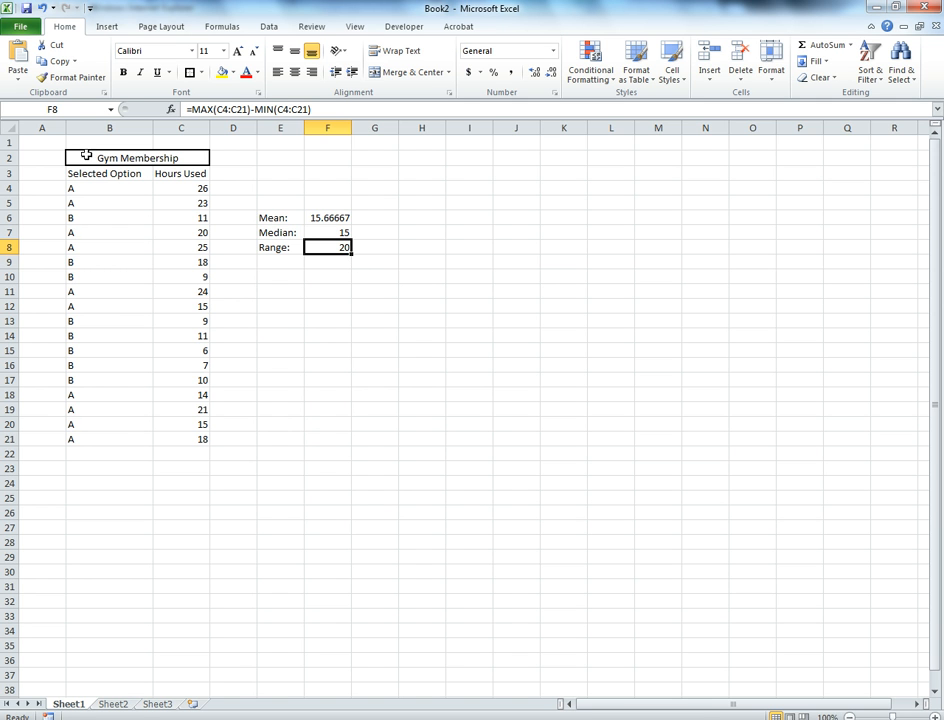
# Enter the heading "Overall" in cell E5 above the statistics and make it bold
pyautogui.moveTo(86, 174); pyautogui.dragTo(204, 440)
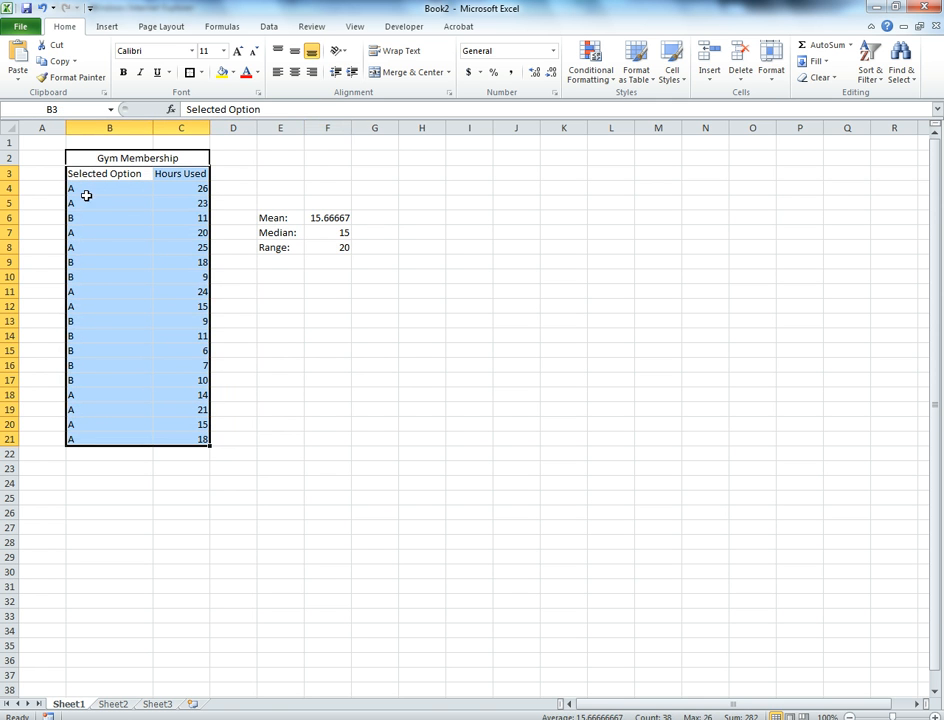
pyautogui.moveTo(280, 217); pyautogui.dragTo(347, 247)
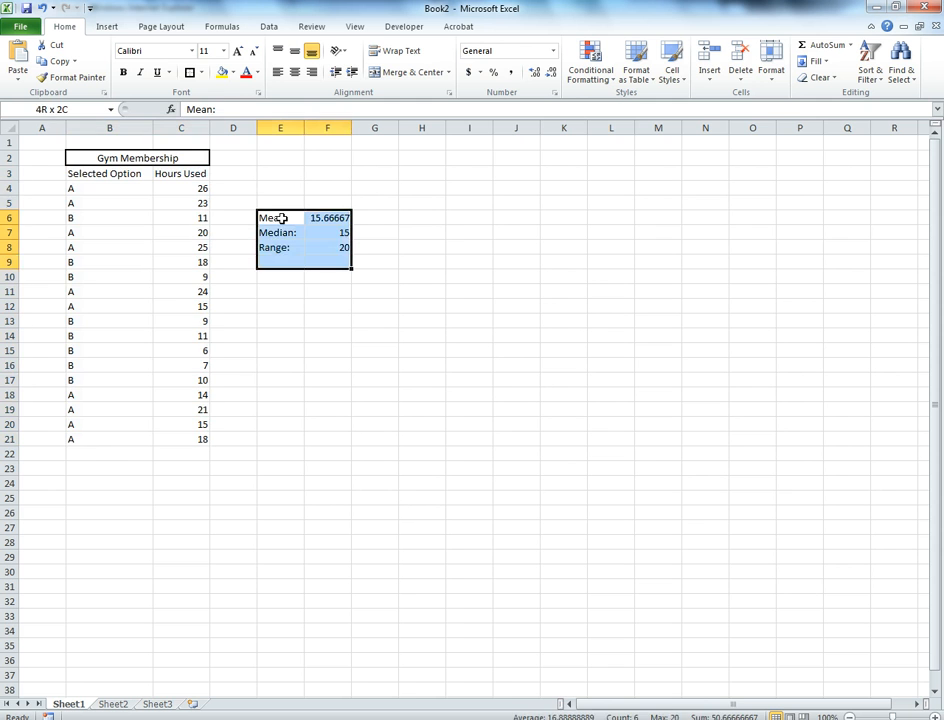
pyautogui.click(285, 204)
pyautogui.write('Overall')
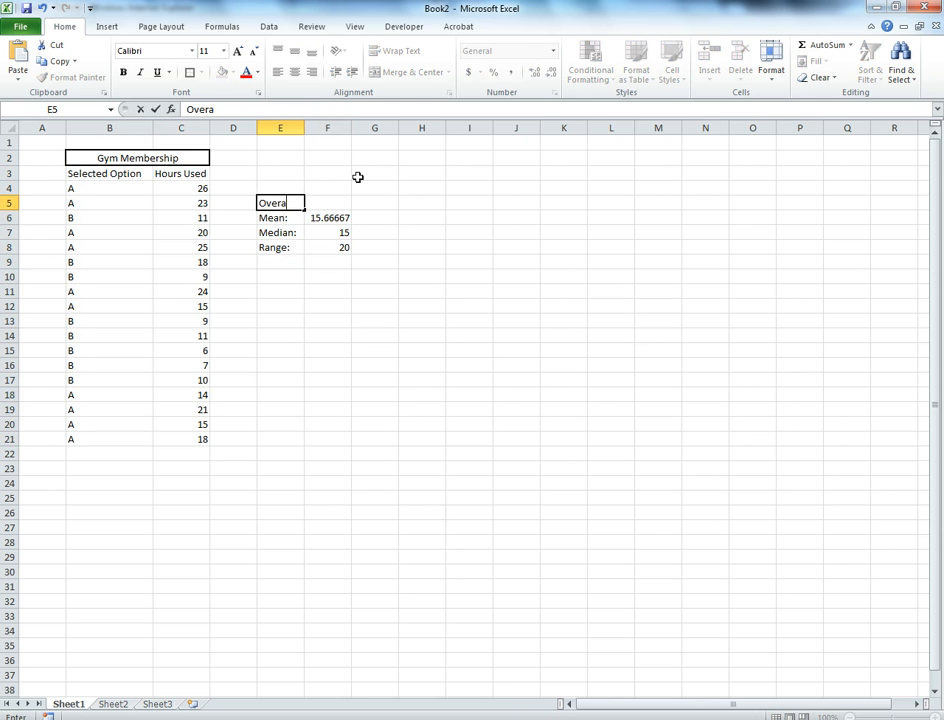
pyautogui.press('Return')
pyautogui.press('Up')
pyautogui.hotkey('ctrl', 'b')
pyautogui.press('Return')
pyautogui.press('Up')
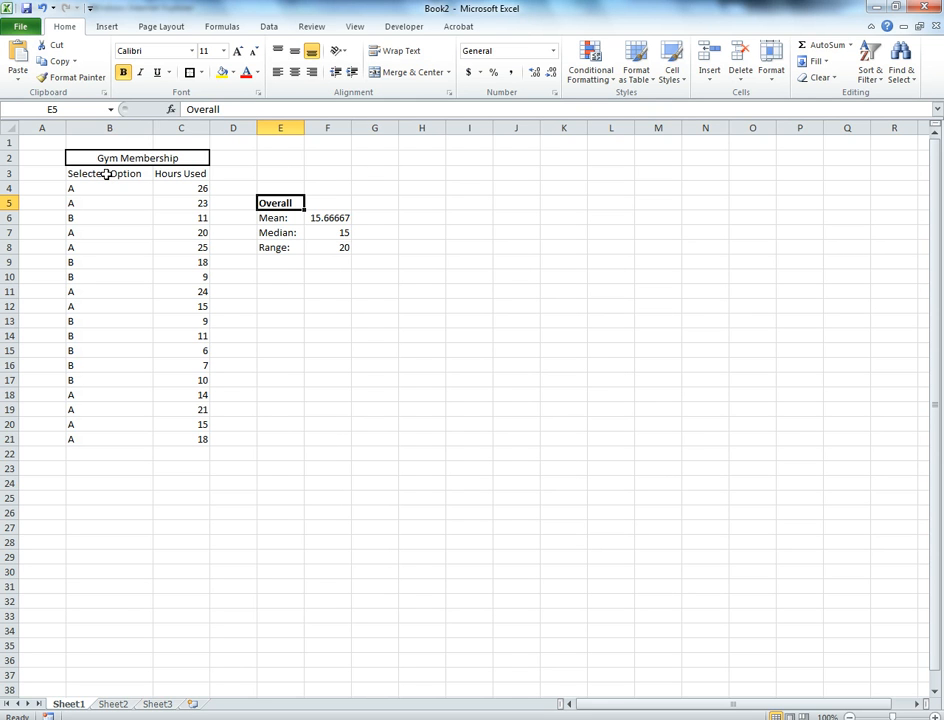
# Turn on filtering for the gym membership data in B3:C21, using row 3 as the headers
pyautogui.moveTo(106, 174); pyautogui.dragTo(168, 437)
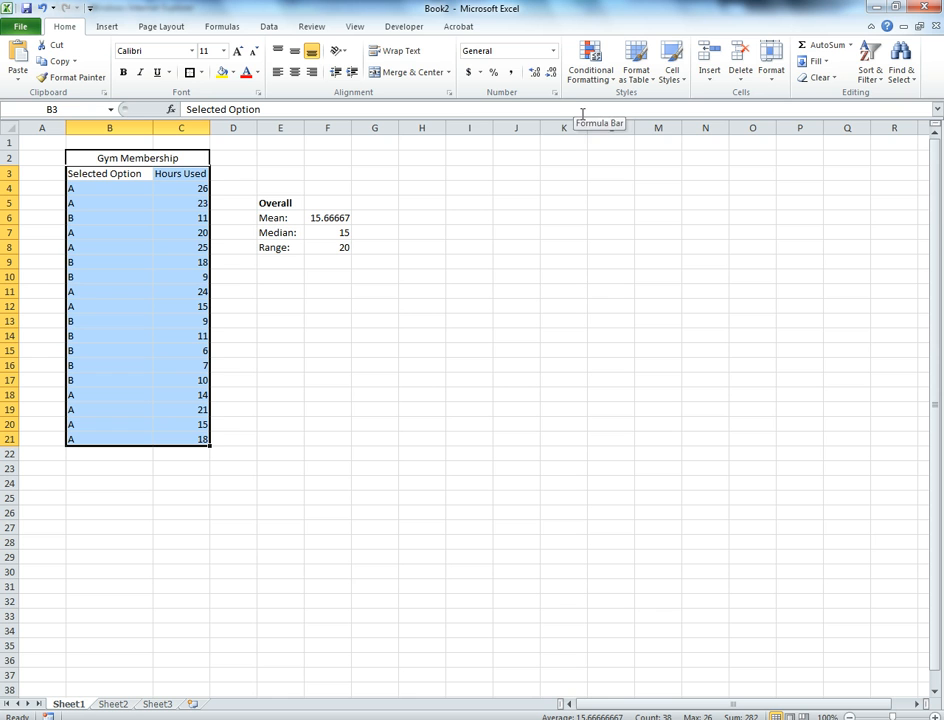
pyautogui.hotkey('alt', 'd')
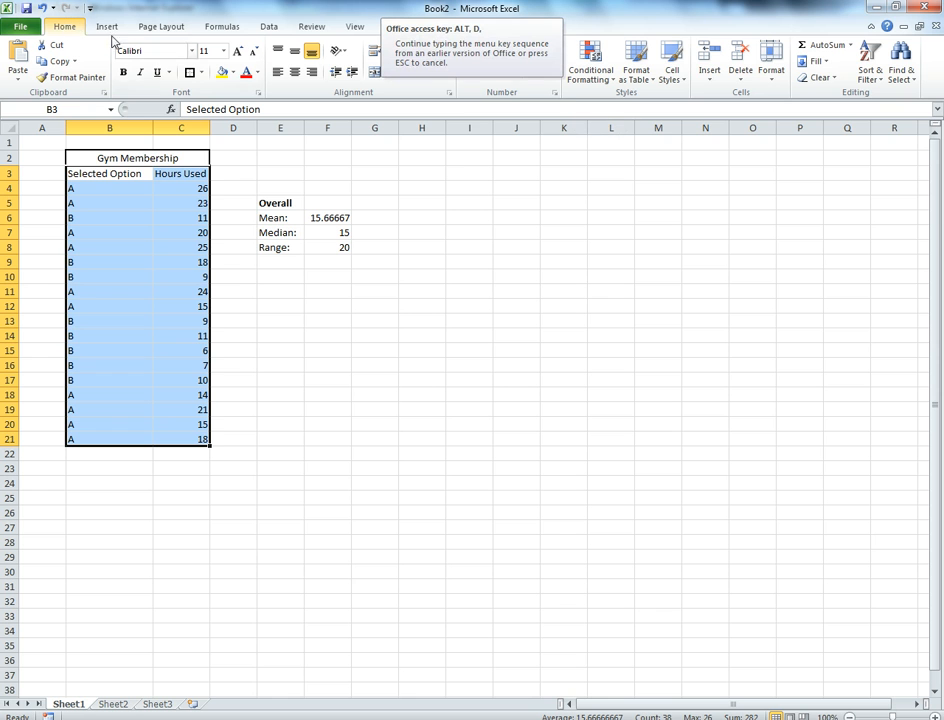
pyautogui.click(871, 78)
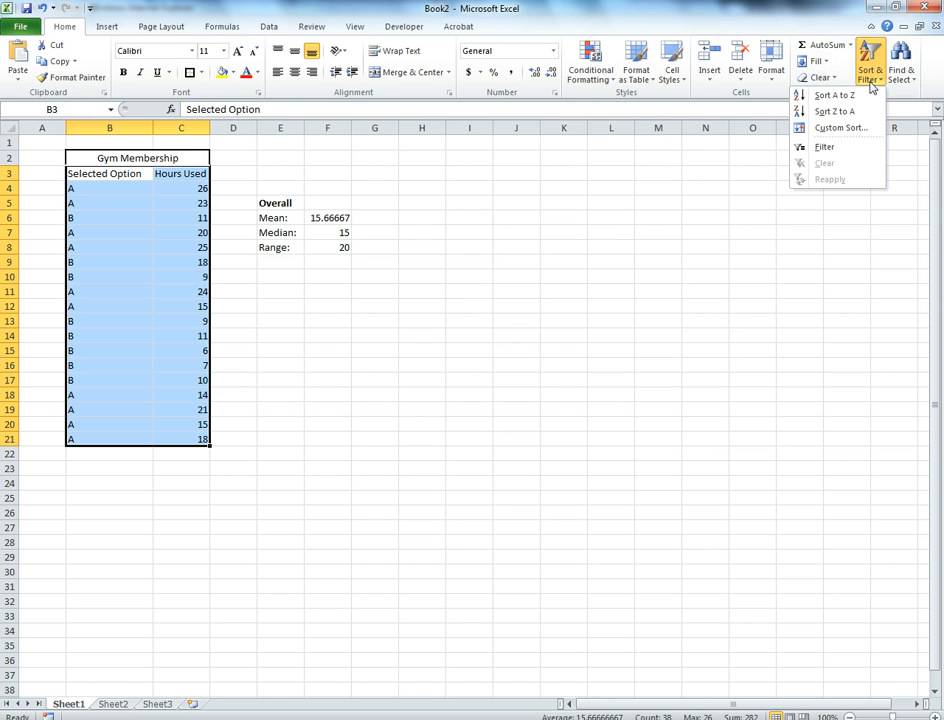
pyautogui.click(826, 147)
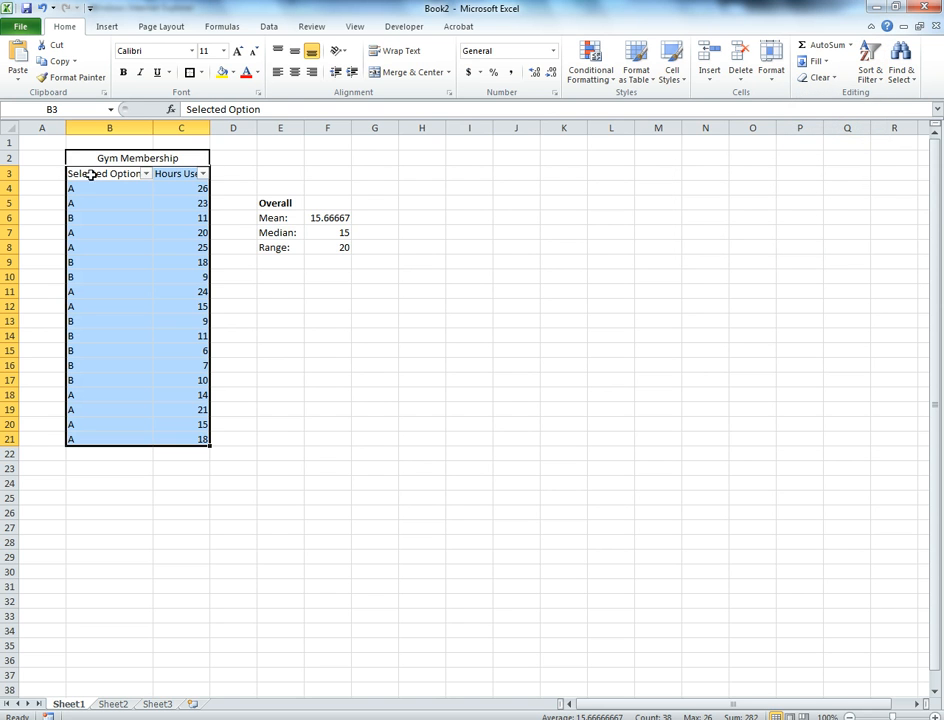
# Filter the Selected Option column to show only option A
pyautogui.click(145, 175)
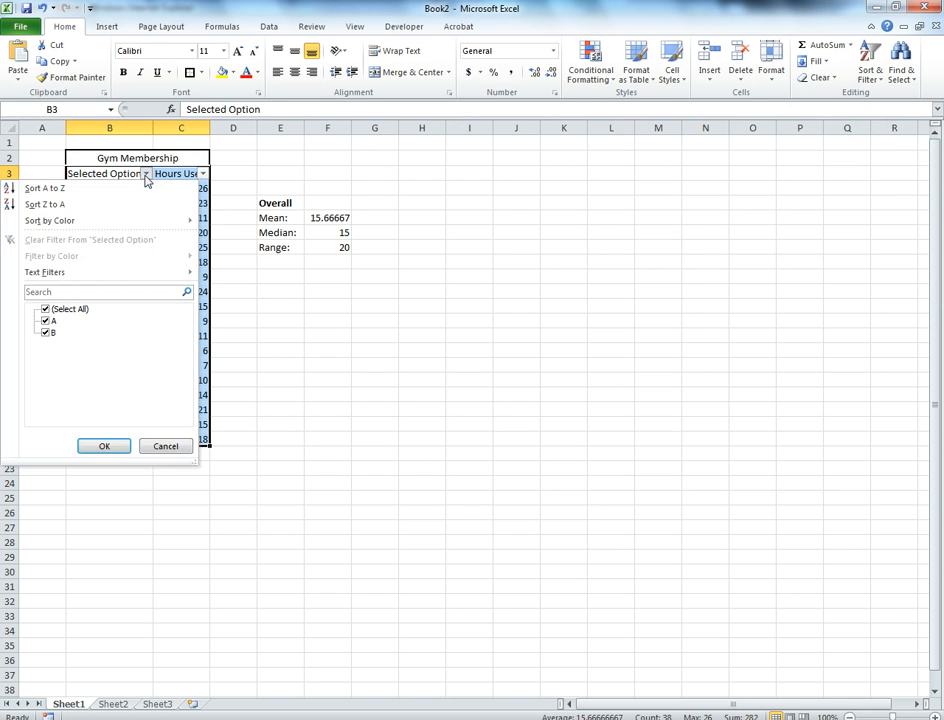
pyautogui.click(46, 334)
pyautogui.click(117, 446)
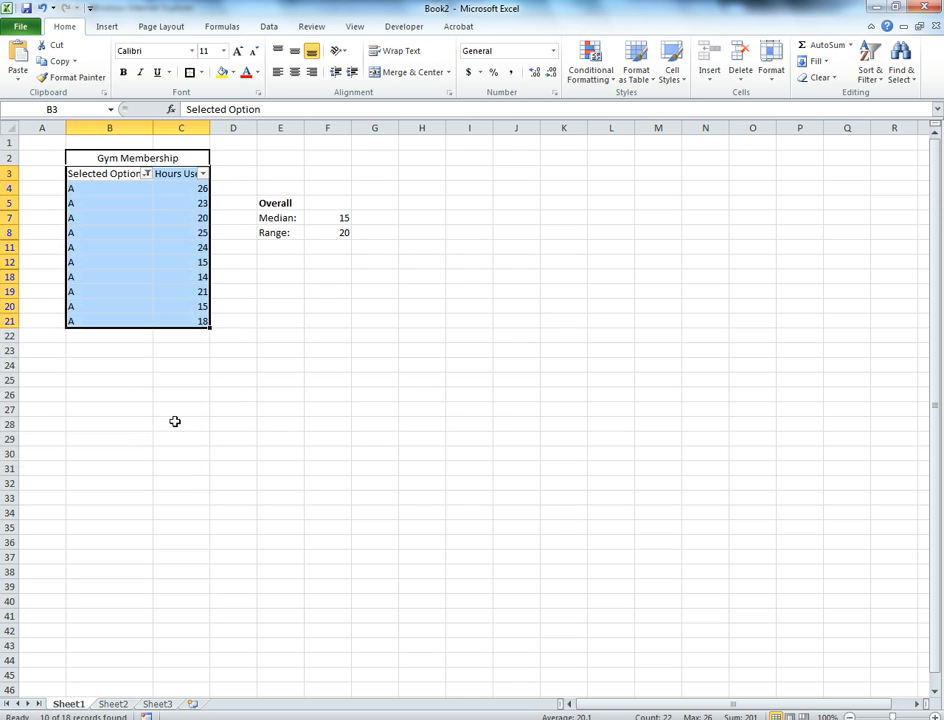
# Copy the filtered option A rows together with their headers from B3:C21
pyautogui.moveTo(276, 203); pyautogui.dragTo(344, 232)
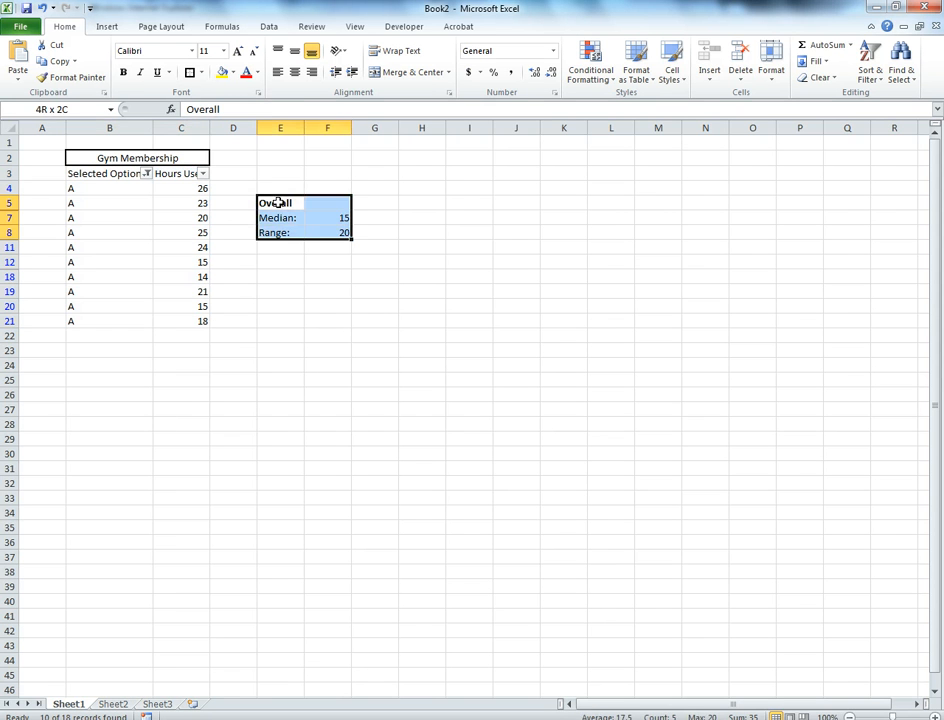
pyautogui.moveTo(277, 203); pyautogui.dragTo(316, 234)
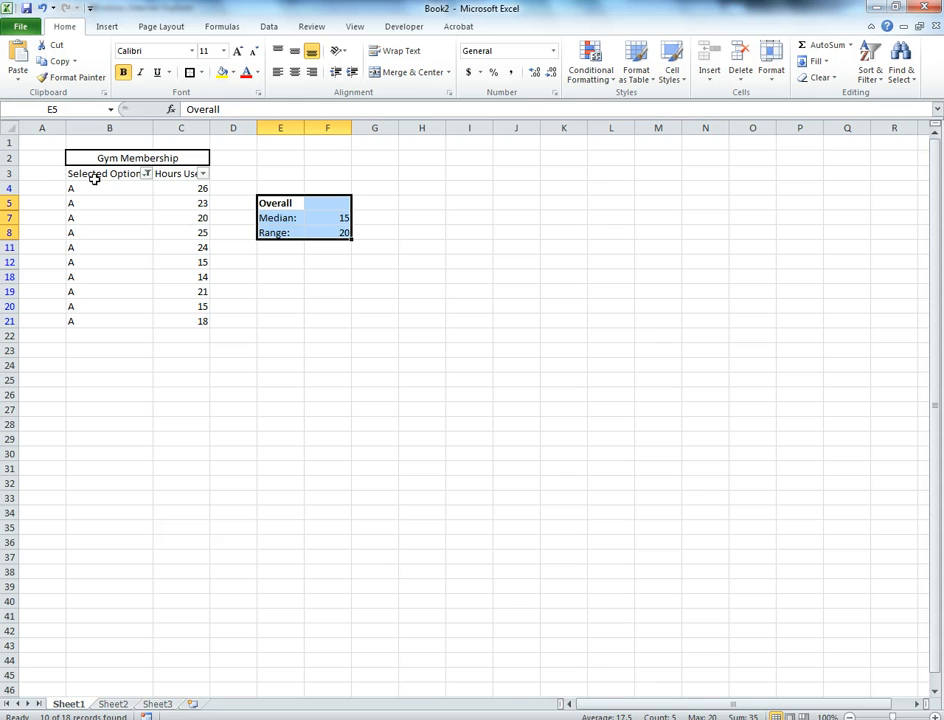
pyautogui.moveTo(94, 177); pyautogui.dragTo(186, 320)
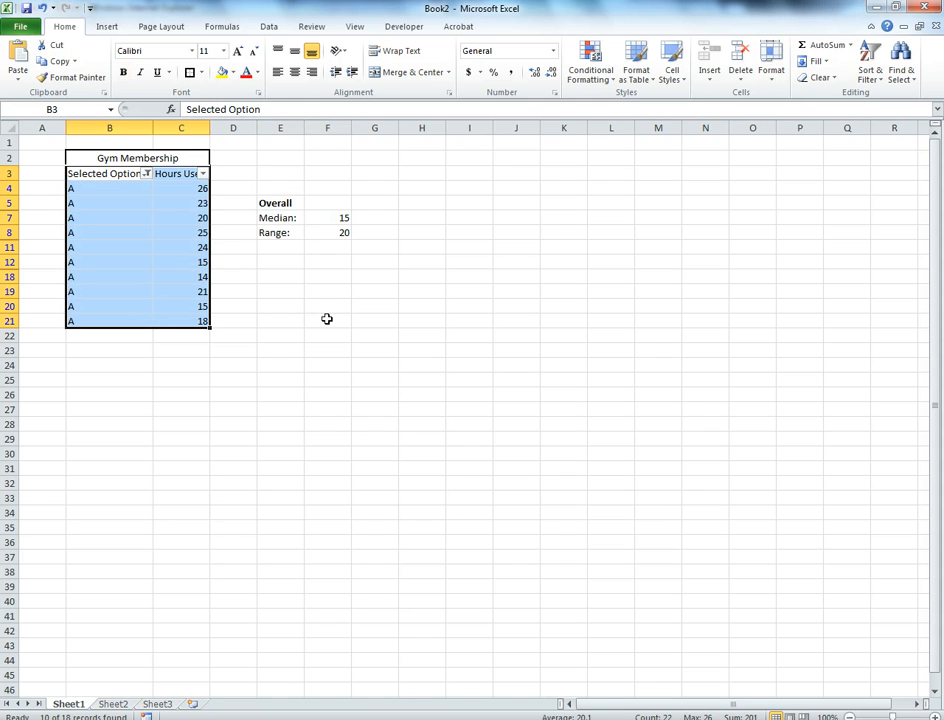
pyautogui.rightClick(128, 199)
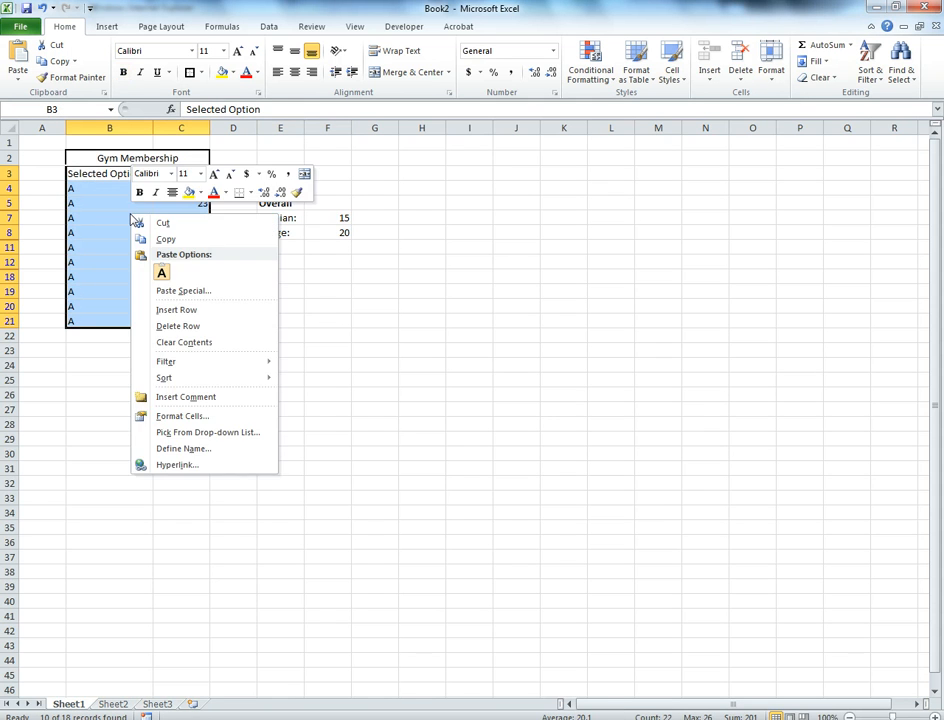
pyautogui.click(164, 238)
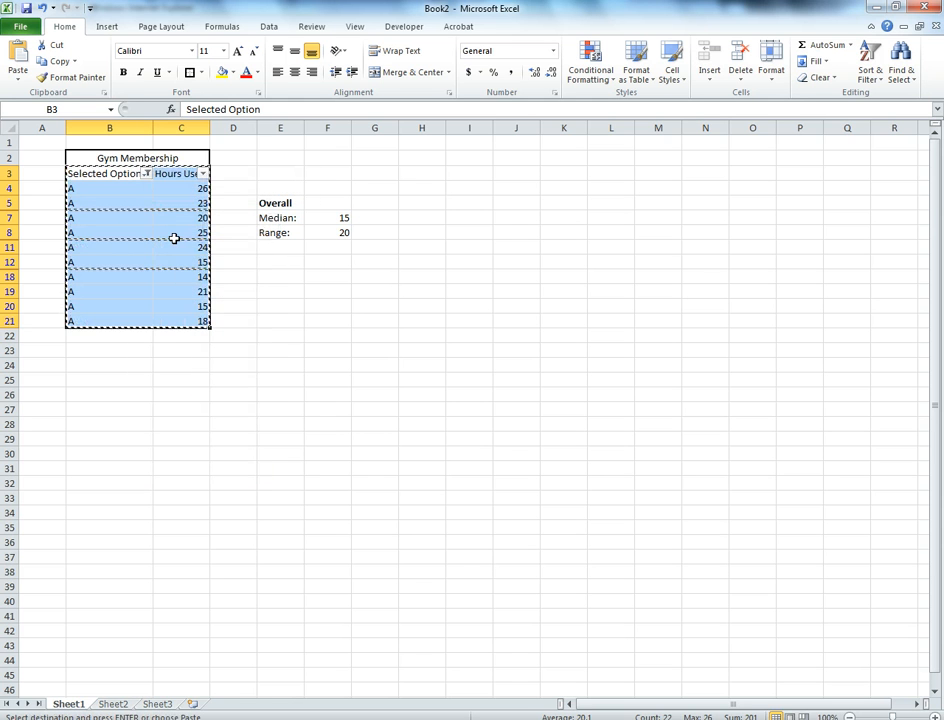
# Try to paste the copied rows as values at I3 and fit column J to its contents
pyautogui.click(478, 169)
pyautogui.rightClick(478, 170)
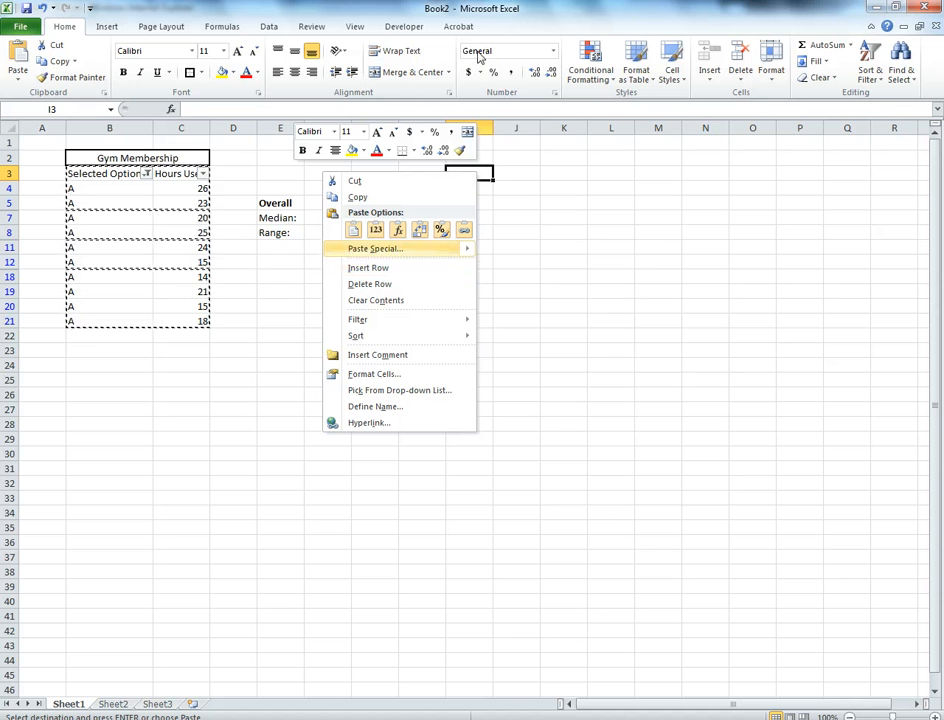
pyautogui.moveTo(387, 257)
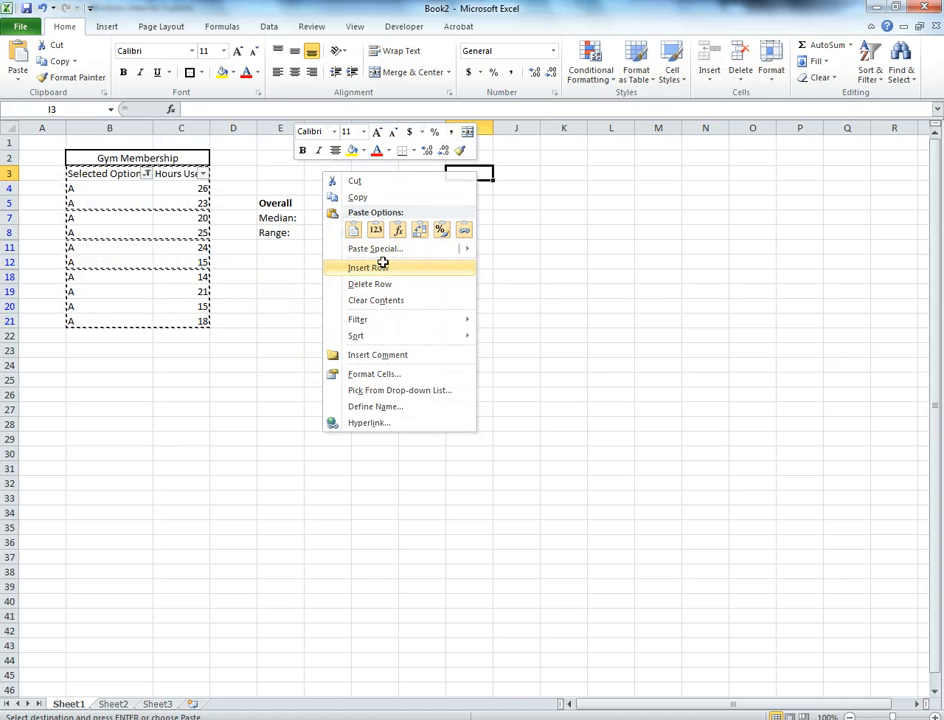
pyautogui.click(375, 229)
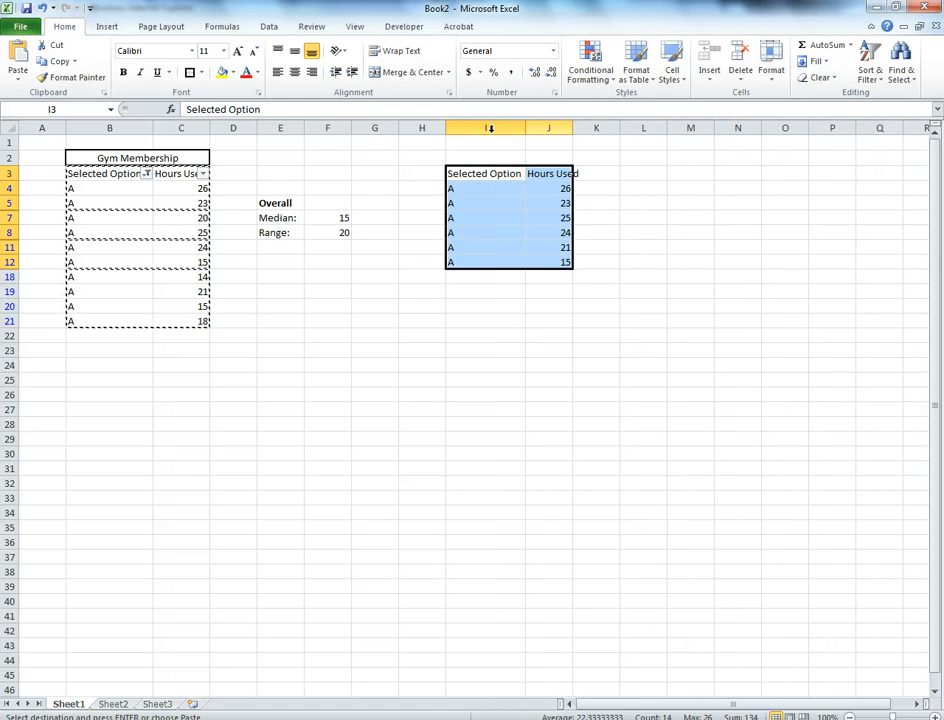
pyautogui.click(549, 128)
pyautogui.doubleClick(573, 128)
pyautogui.click(565, 217)
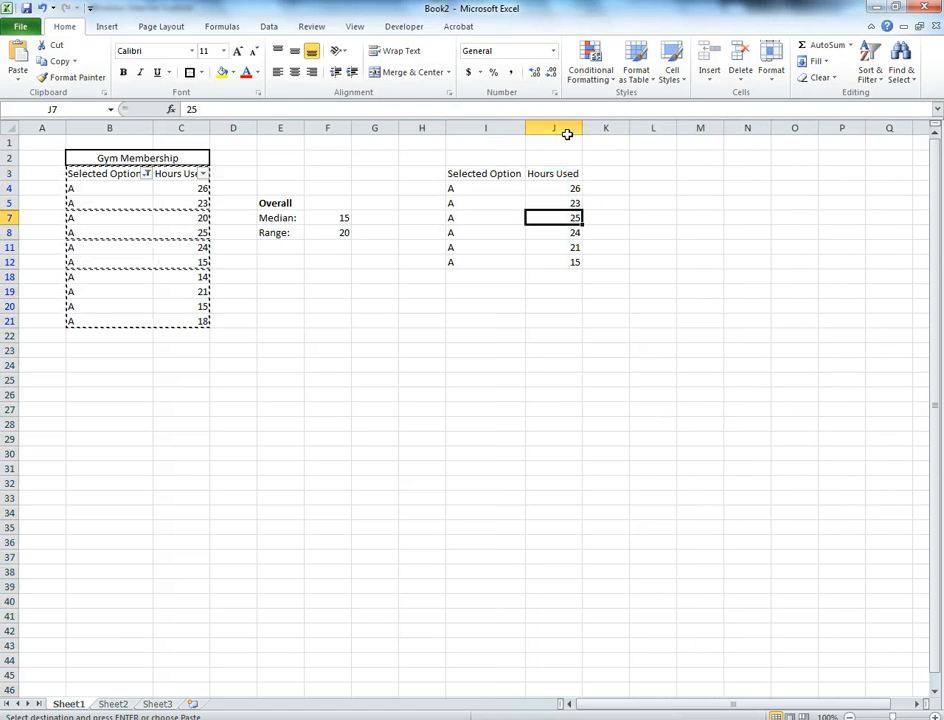
# Try to paste the copied option A table at I3 again, and undo the pastes there
pyautogui.click(99, 190)
pyautogui.click(99, 203)
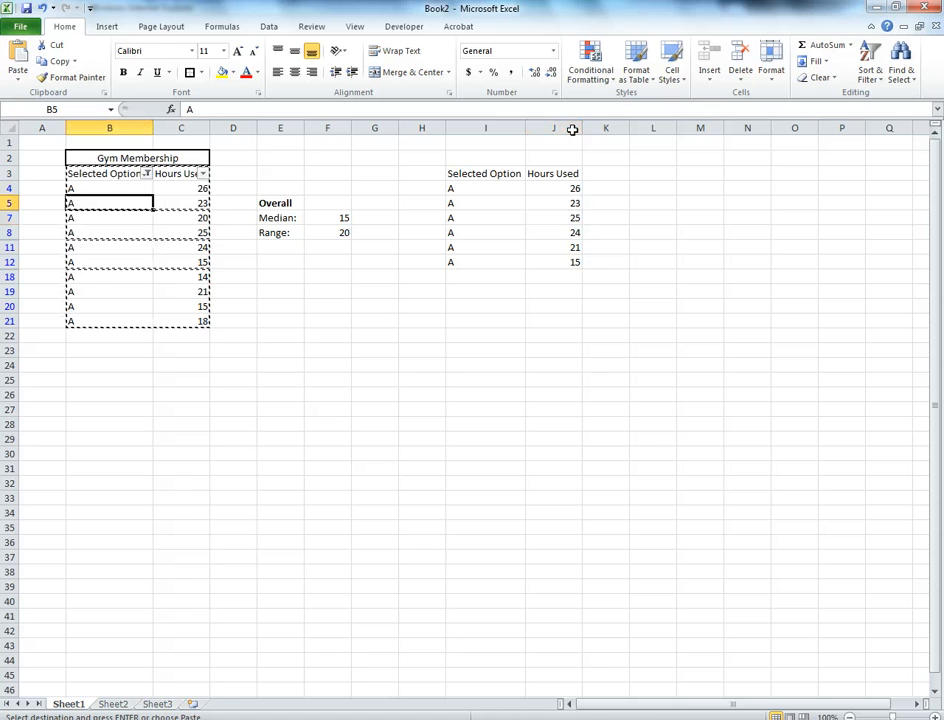
pyautogui.click(99, 217)
pyautogui.moveTo(99, 174)
pyautogui.mouseDown()
pyautogui.moveTo(181, 292)
pyautogui.moveTo(181, 321)
pyautogui.mouseUp()
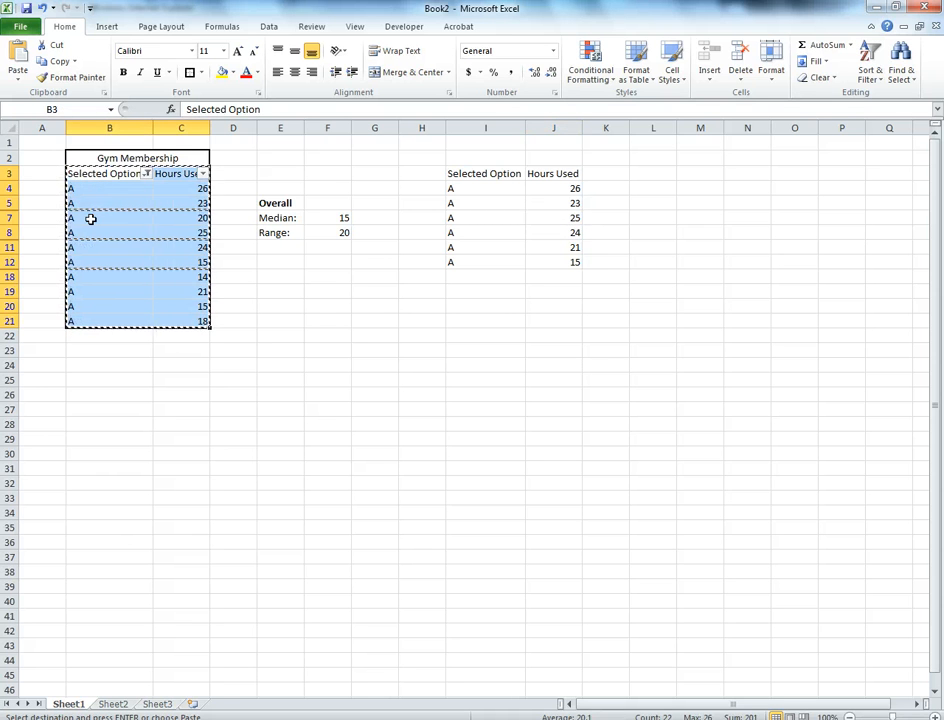
pyautogui.click(468, 175)
pyautogui.hotkey('ctrl', 'v')
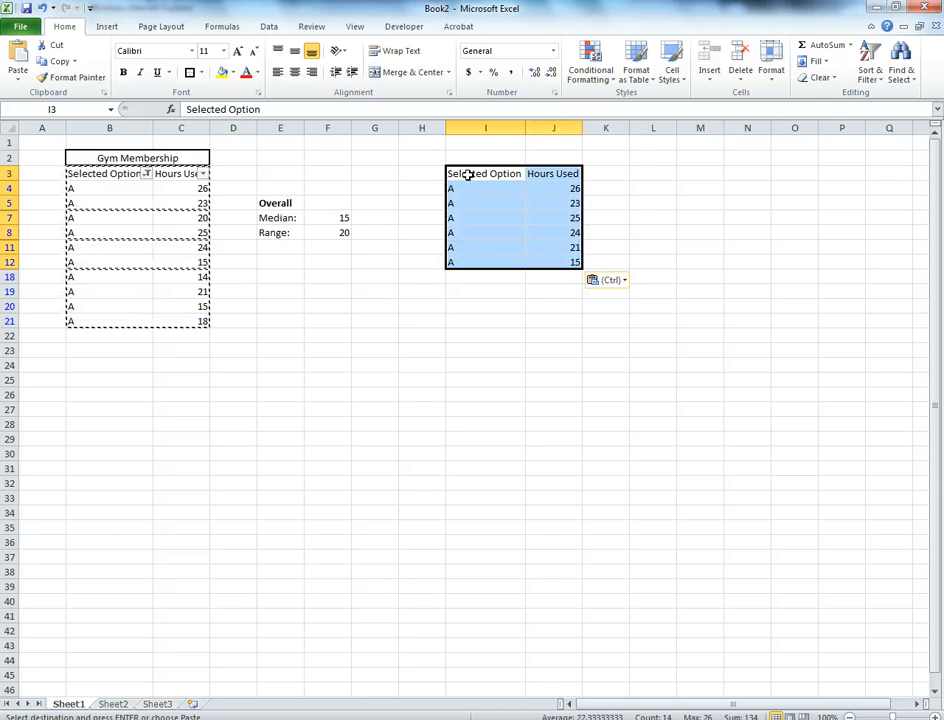
pyautogui.hotkey('alt', 'd')
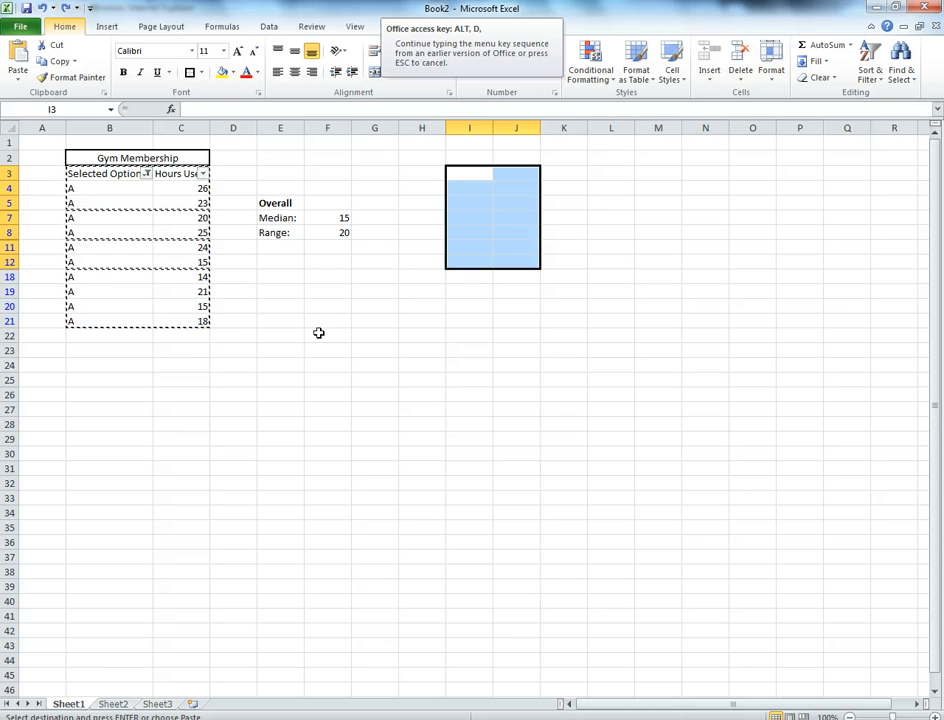
# Paste the copied option A table at F24, below the filtered rows
pyautogui.click(327, 367)
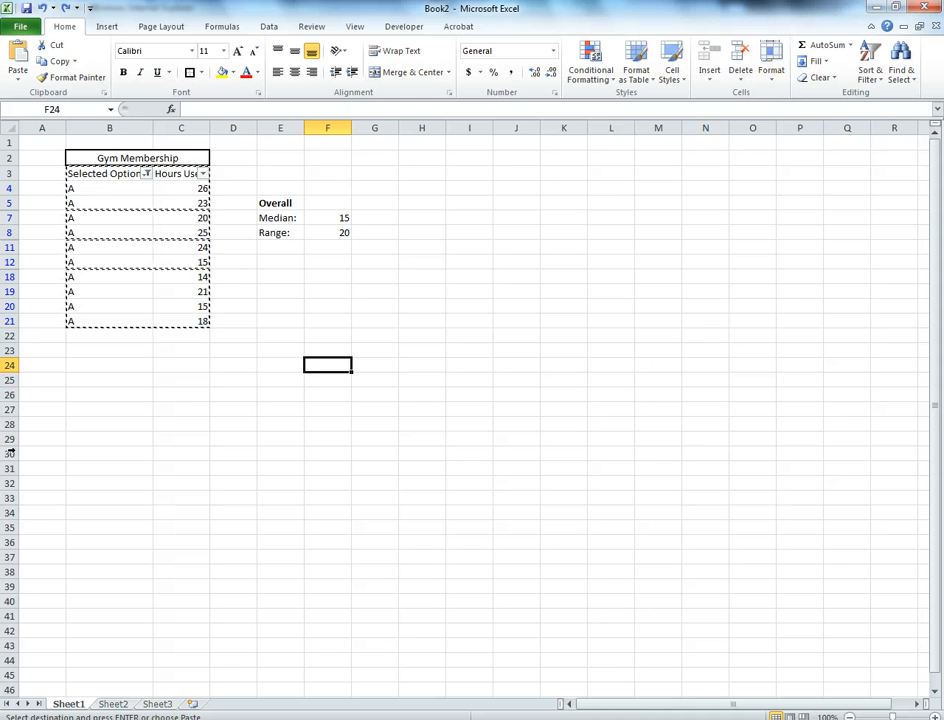
pyautogui.hotkey('ctrl', 'v')
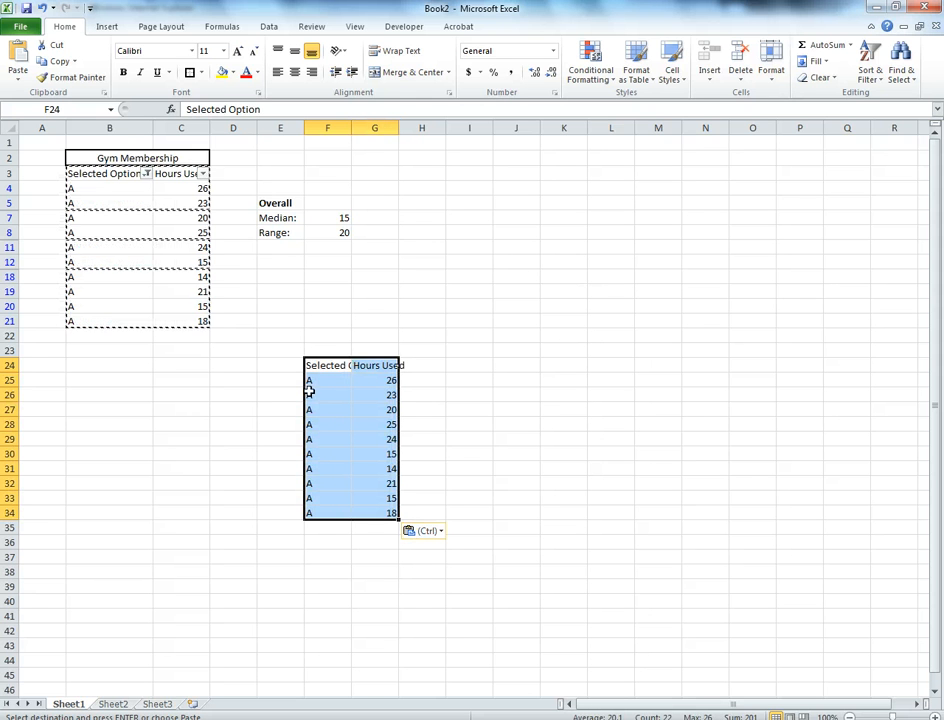
# Change the Selected Option filter to show only option B instead of option A
pyautogui.click(148, 174)
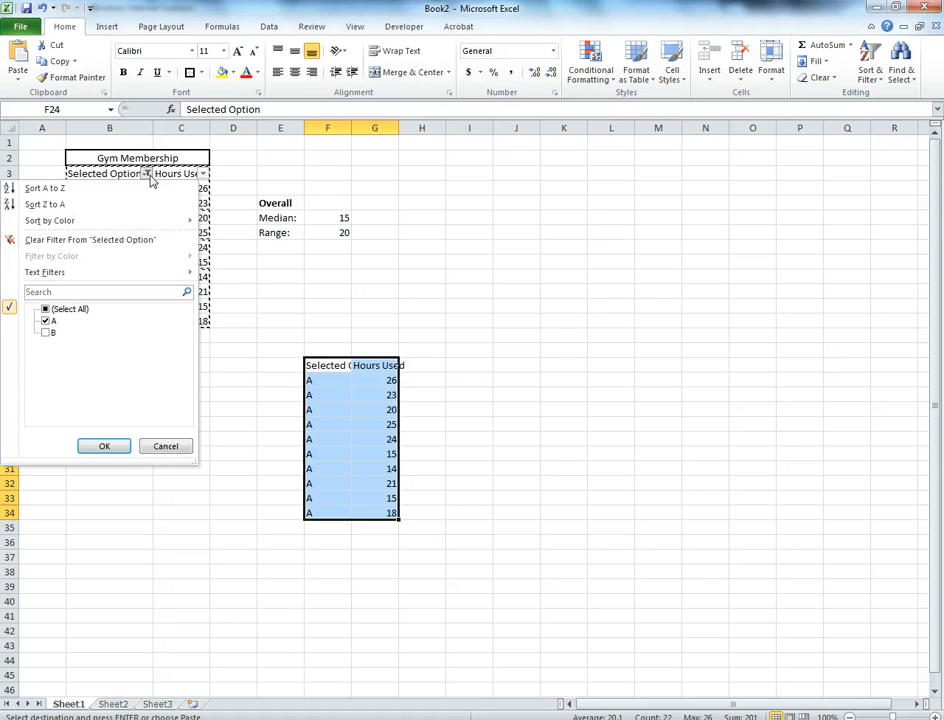
pyautogui.click(46, 321)
pyautogui.click(46, 333)
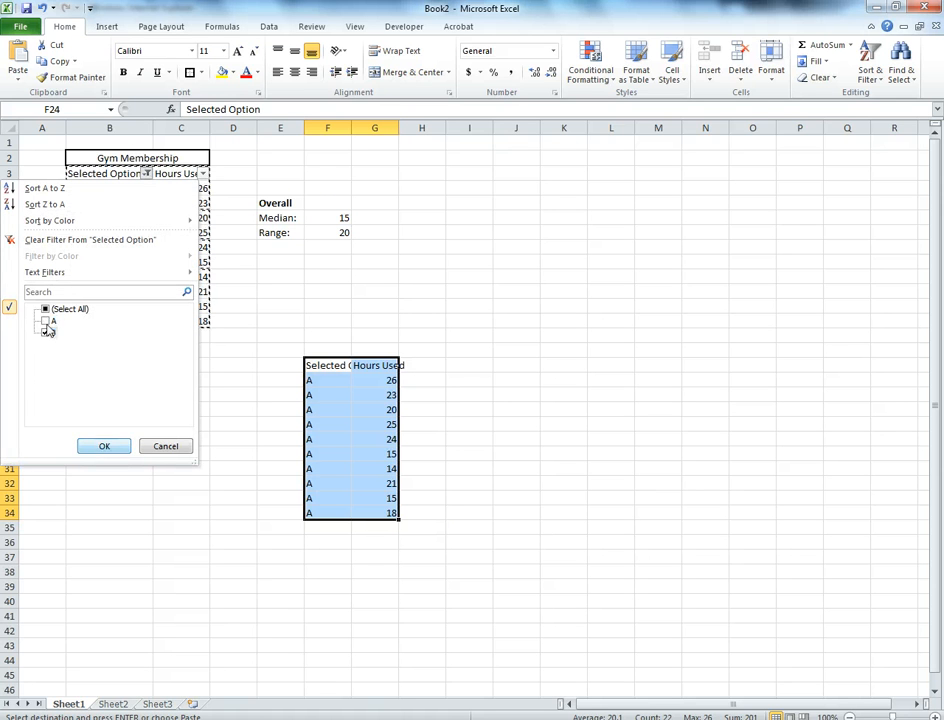
pyautogui.press('Return')
pyautogui.click(233, 351)
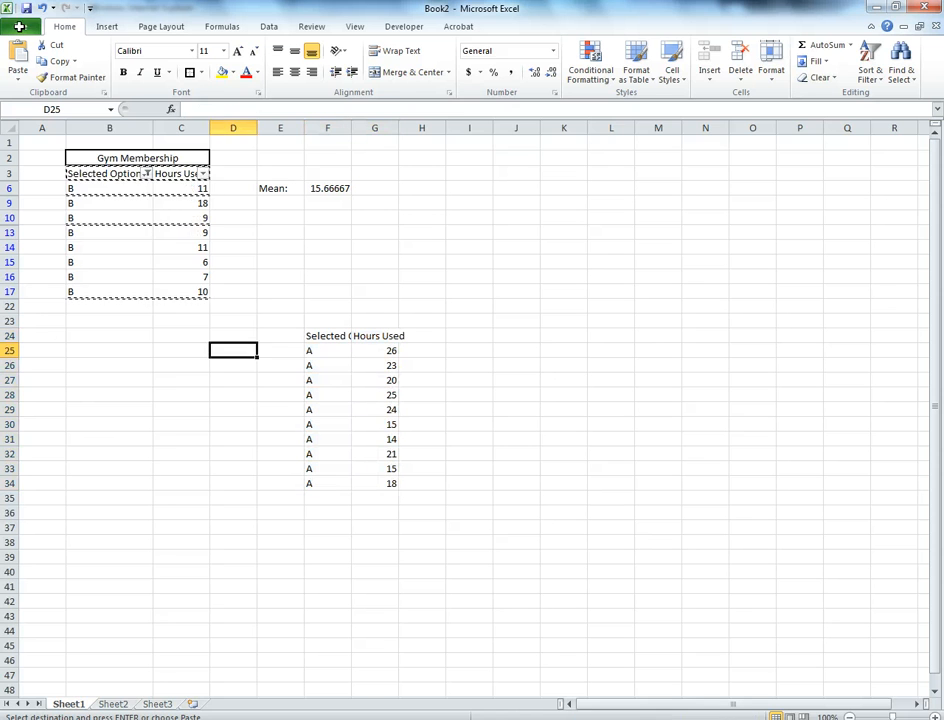
# Copy the filtered option B table with its headers from B3:C17 and paste it at J24, beside the option A table
pyautogui.moveTo(101, 174); pyautogui.dragTo(181, 292)
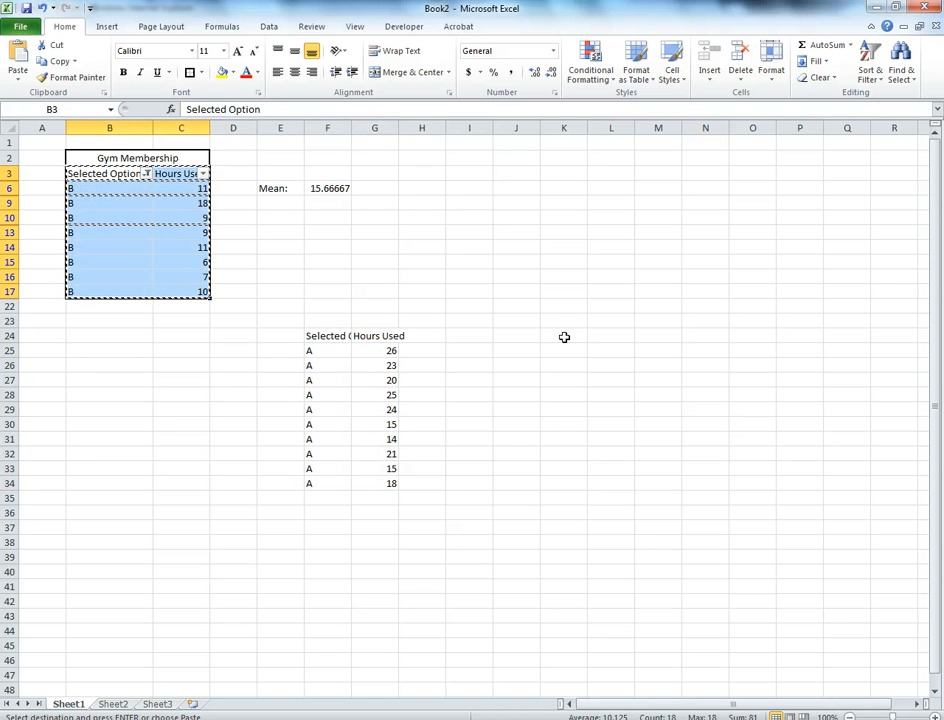
pyautogui.click(520, 340)
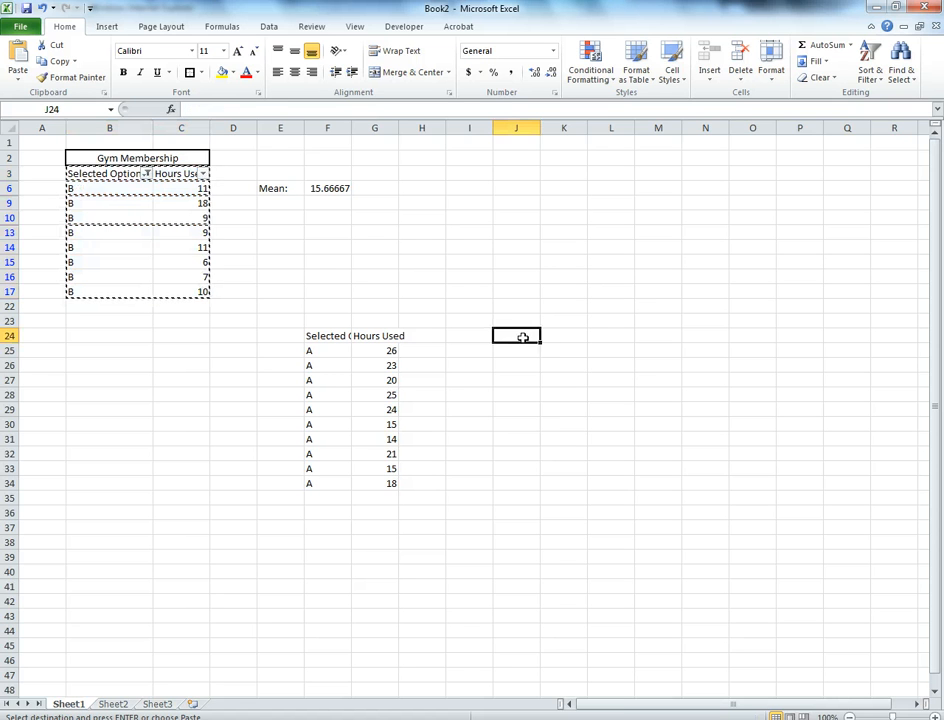
pyautogui.hotkey('ctrl', 'v')
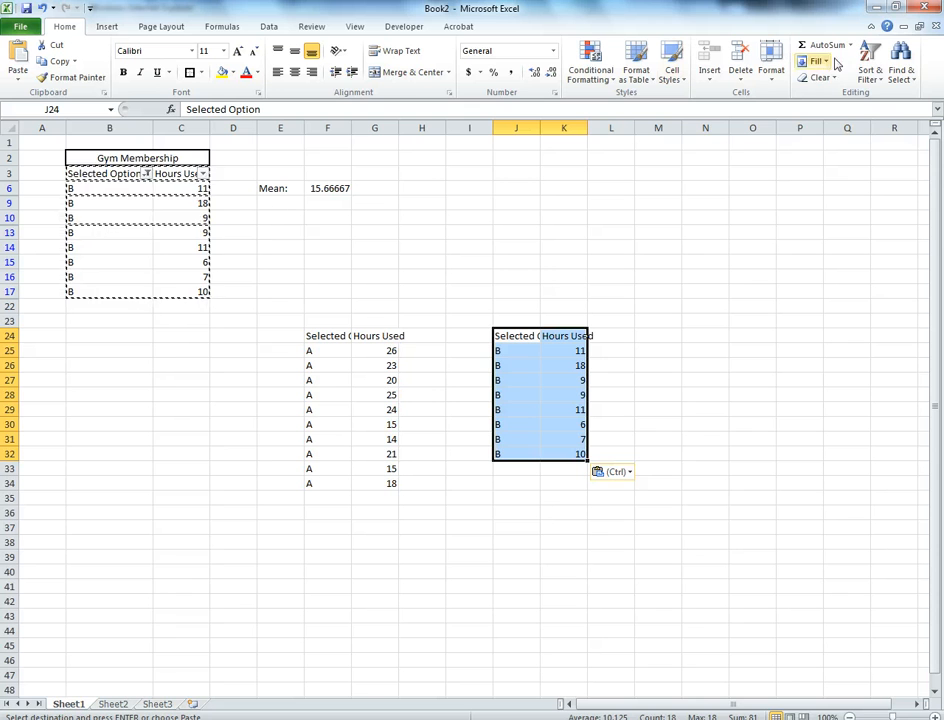
# Clear the option filter and turn off filtering on the gym membership table
pyautogui.click(872, 78)
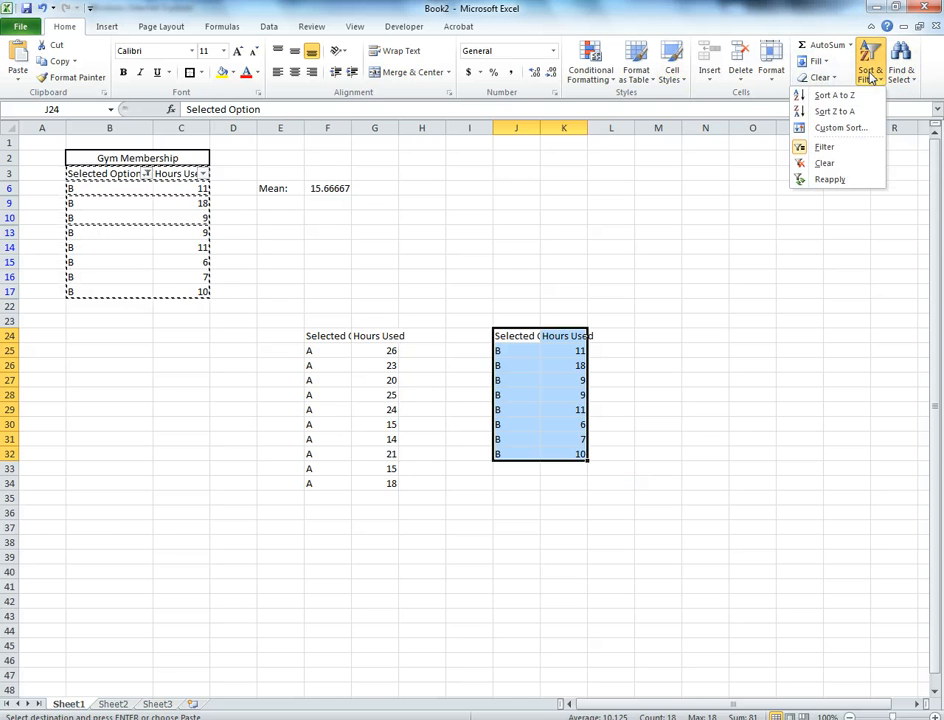
pyautogui.click(836, 163)
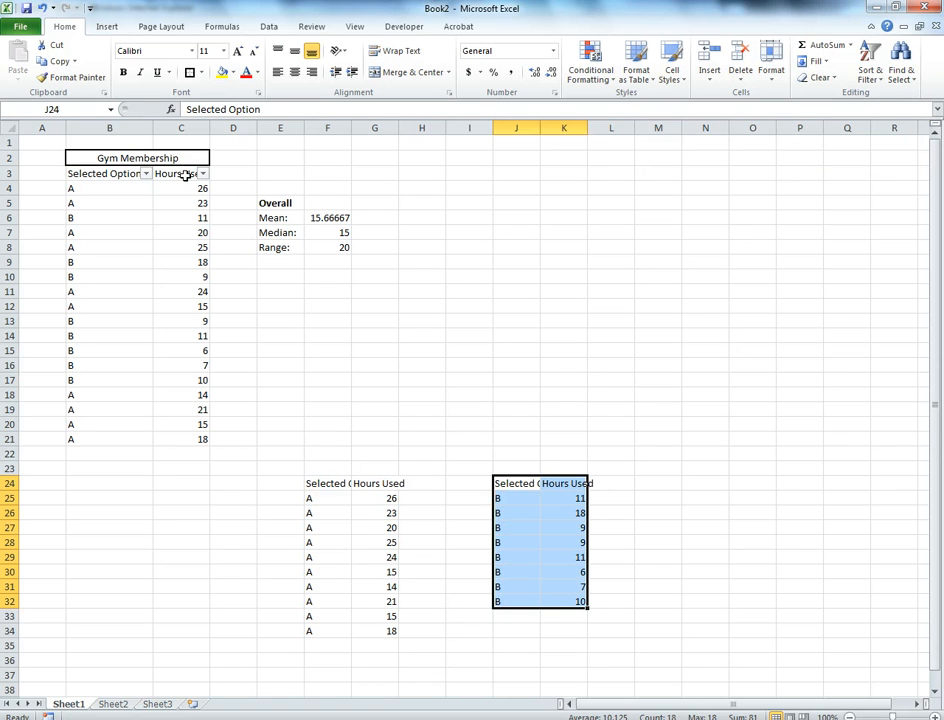
pyautogui.click(862, 78)
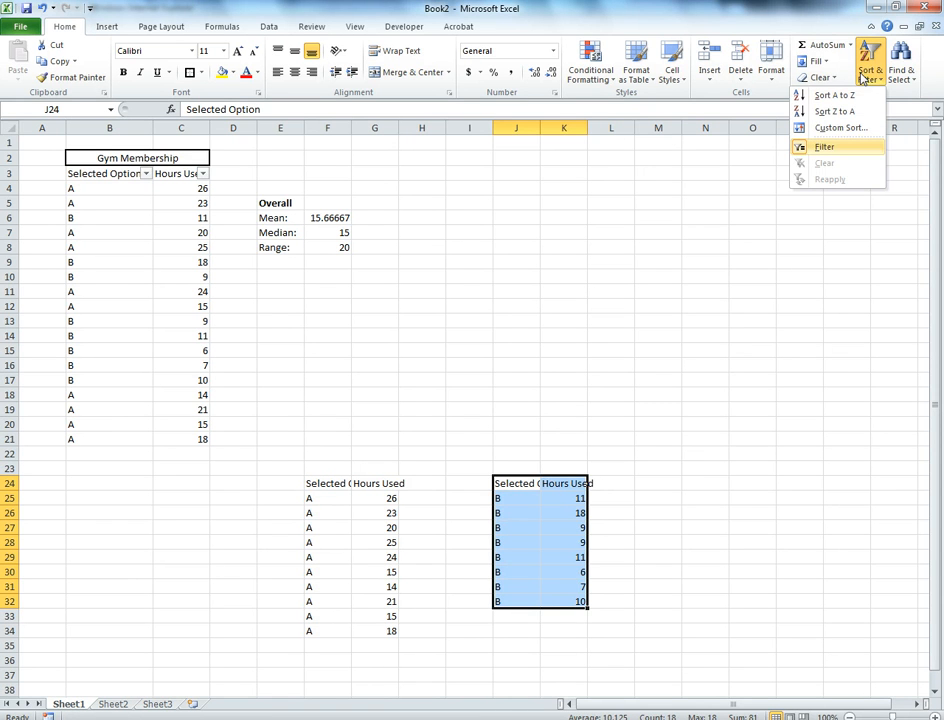
pyautogui.click(796, 147)
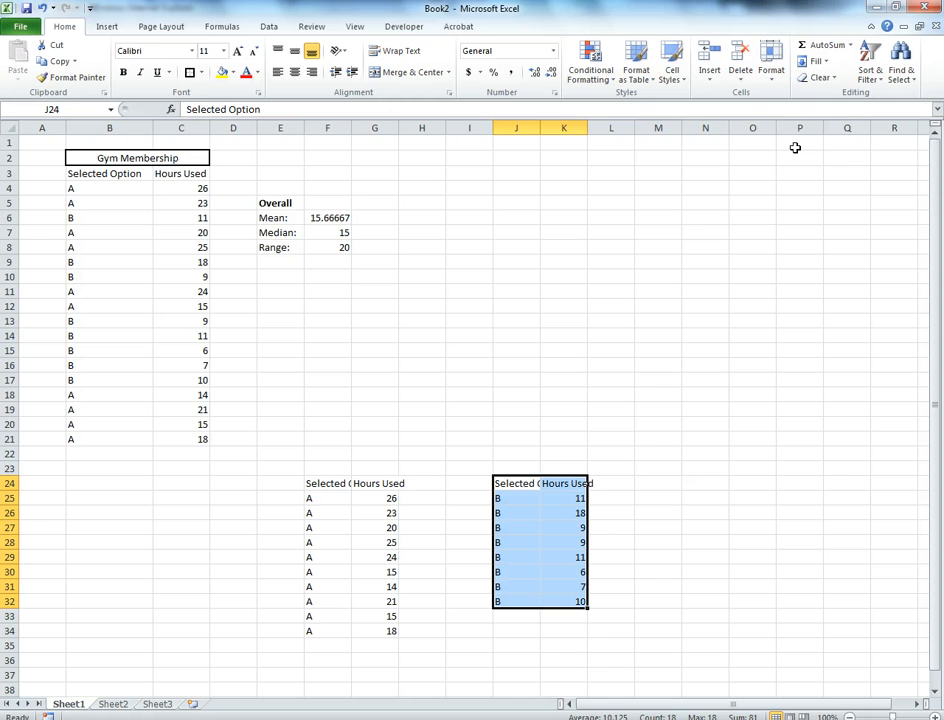
# Calculate the mean of the option A hours in G38 with =AVERAGE(G25:G34)
pyautogui.scroll(-4, 388, 590)
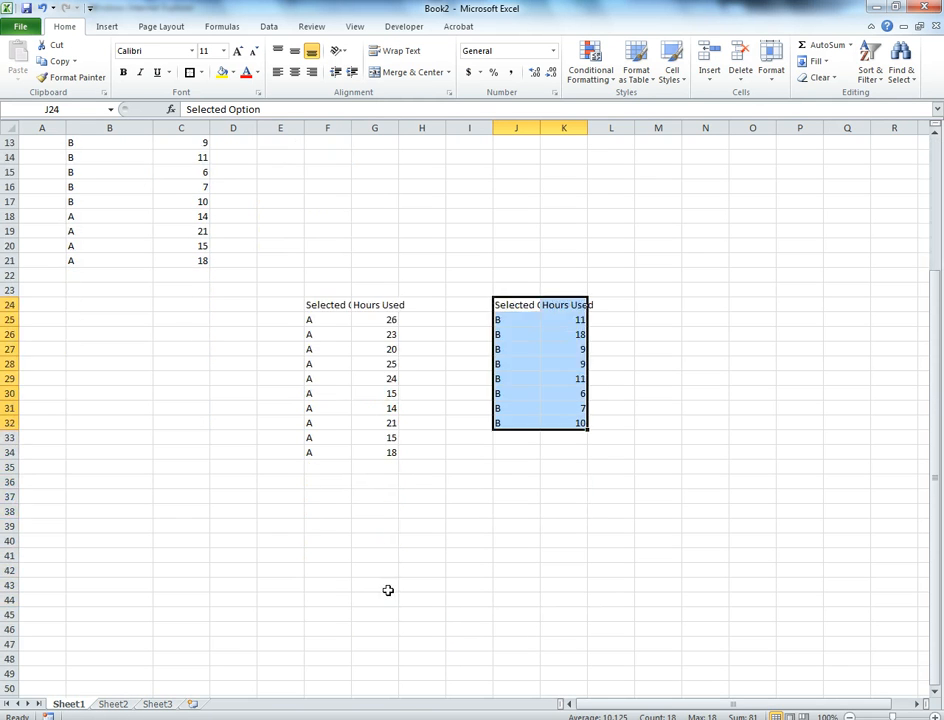
pyautogui.click(374, 511)
pyautogui.scroll(2, 375, 511)
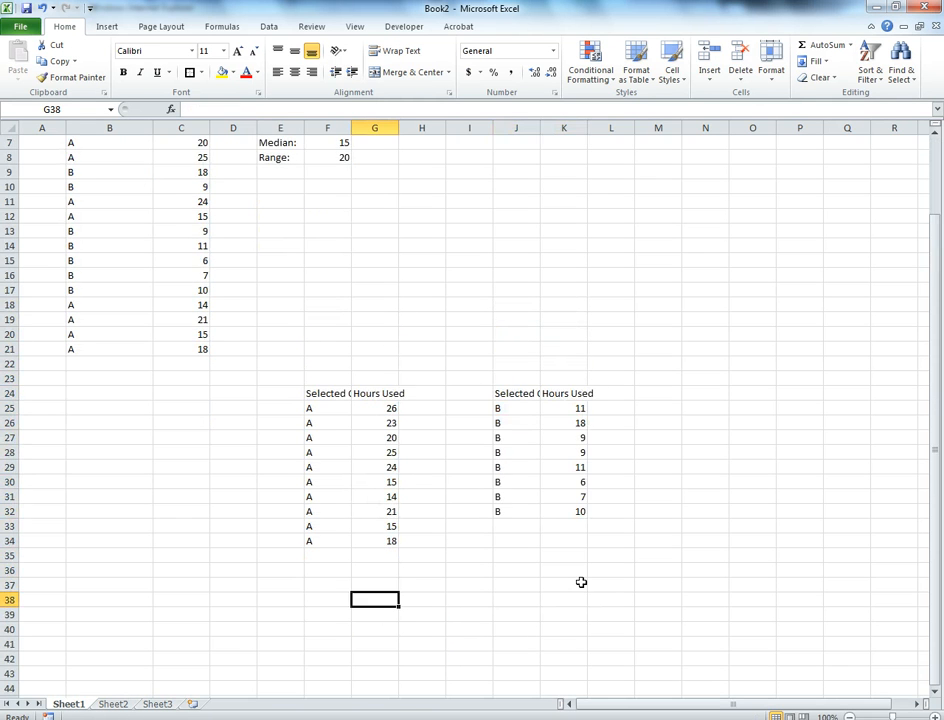
pyautogui.write('=average(')
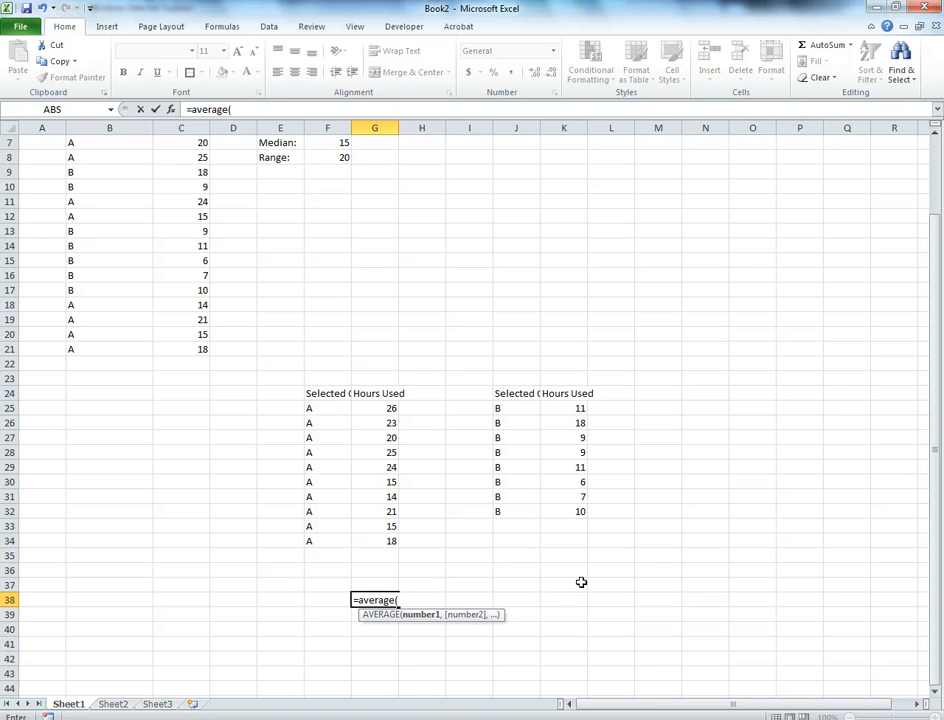
pyautogui.write('g25:g34')
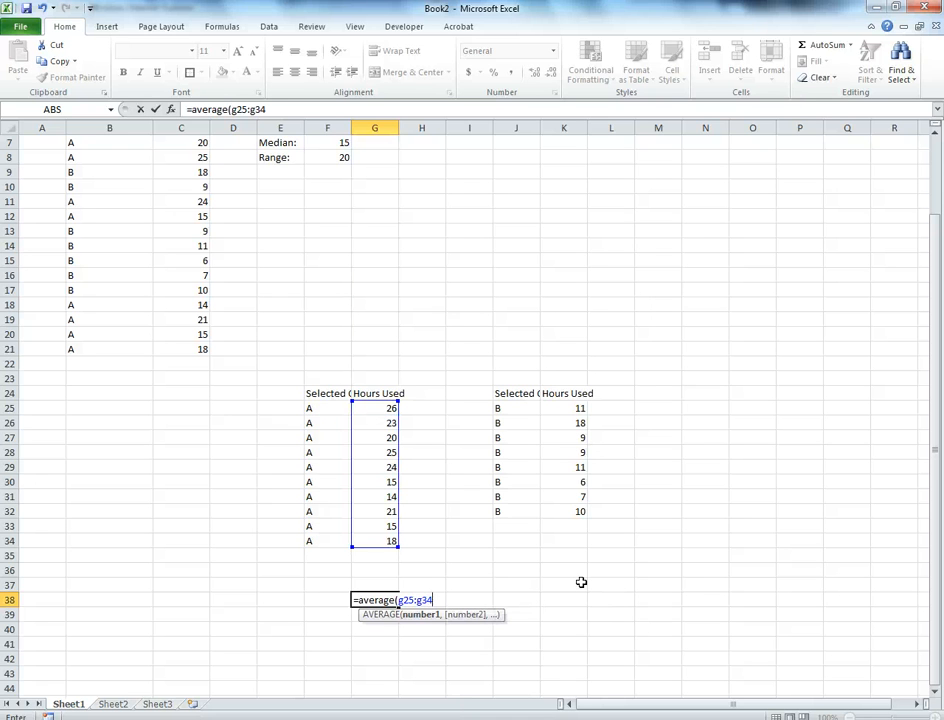
pyautogui.press('Return')
pyautogui.press('Up')
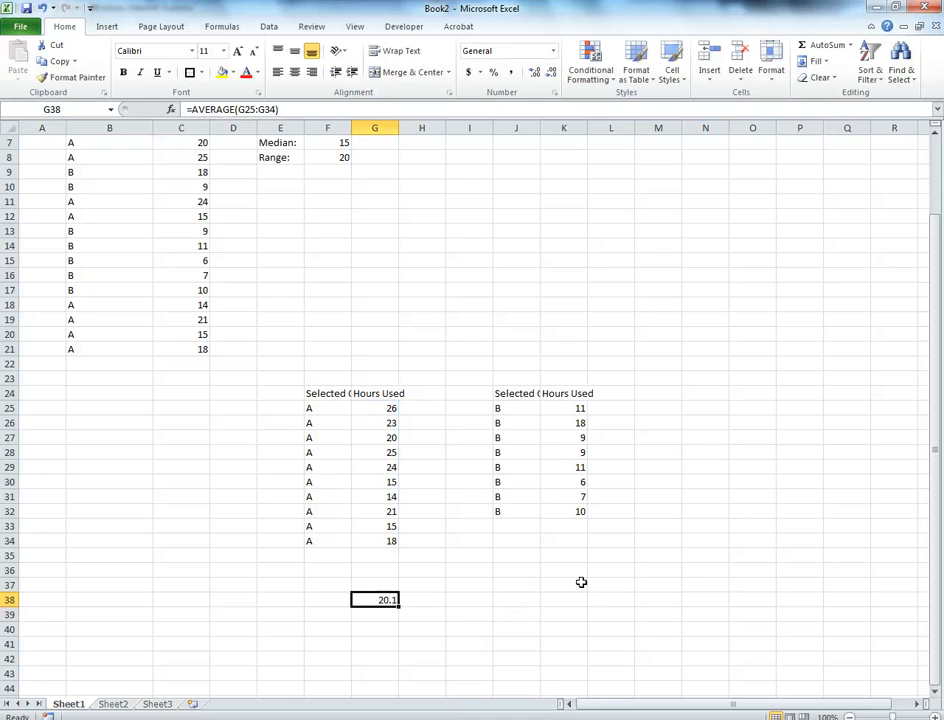
# Calculate the mean of the option B hours in K38 with =AVERAGE(K25:K32)
pyautogui.press('Right')
pyautogui.press('Right')
pyautogui.press('Right')
pyautogui.press('Right')
pyautogui.write('=averag')
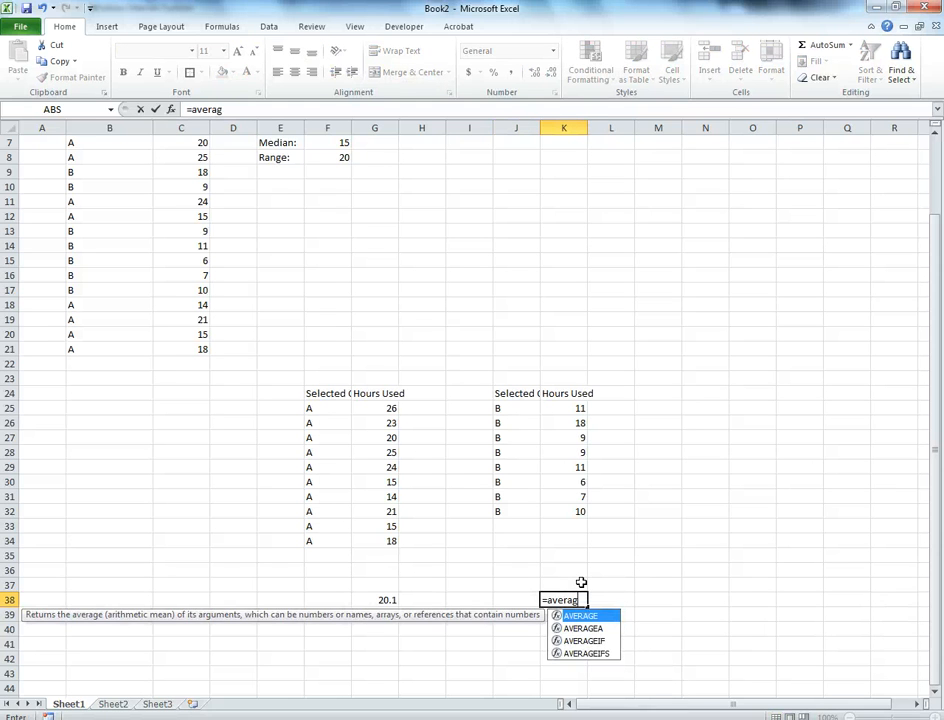
pyautogui.write('e(k24')
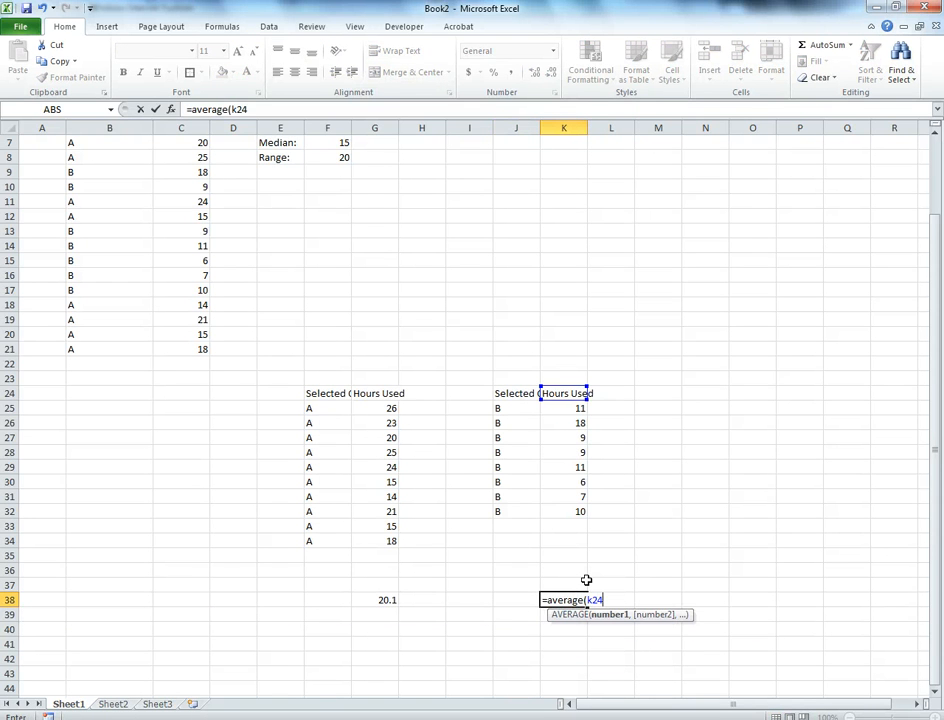
pyautogui.press('BackSpace')
pyautogui.write('5,')
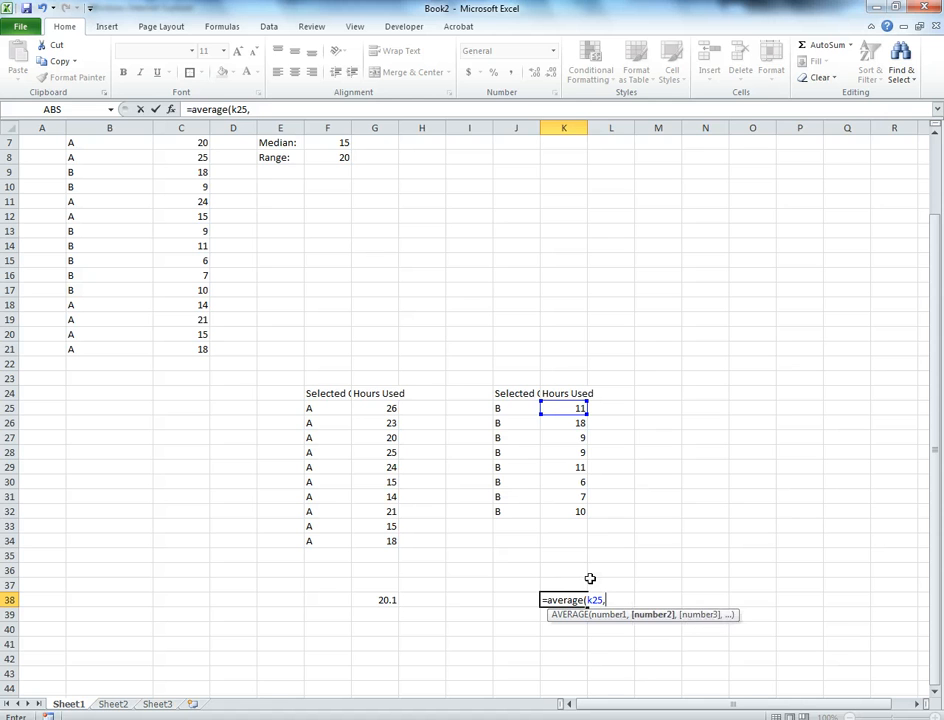
pyautogui.press('BackSpace')
pyautogui.write(':k')
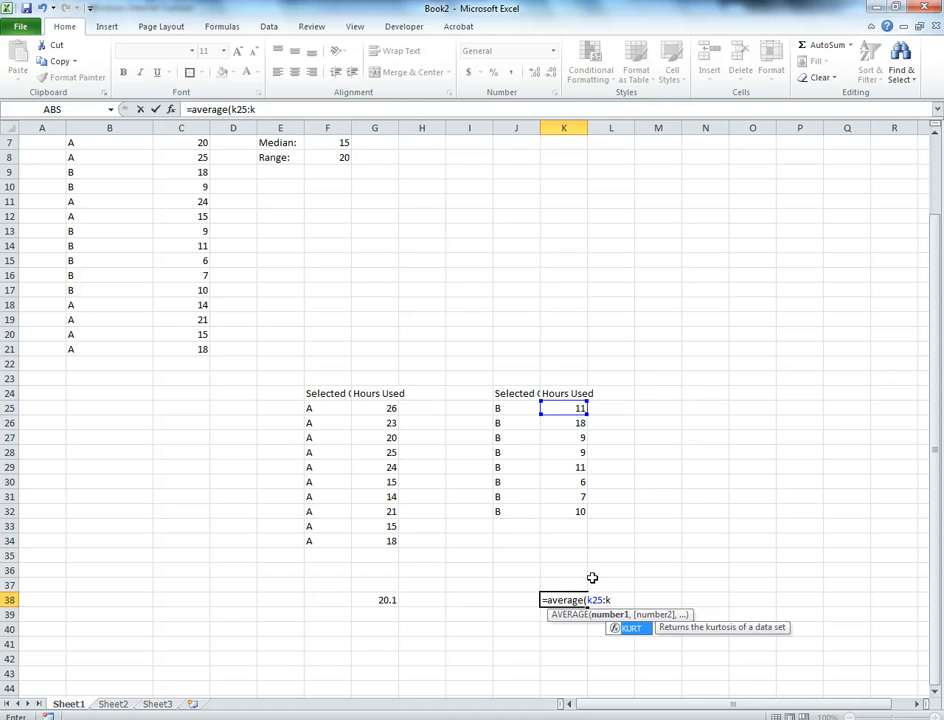
pyautogui.write('32')
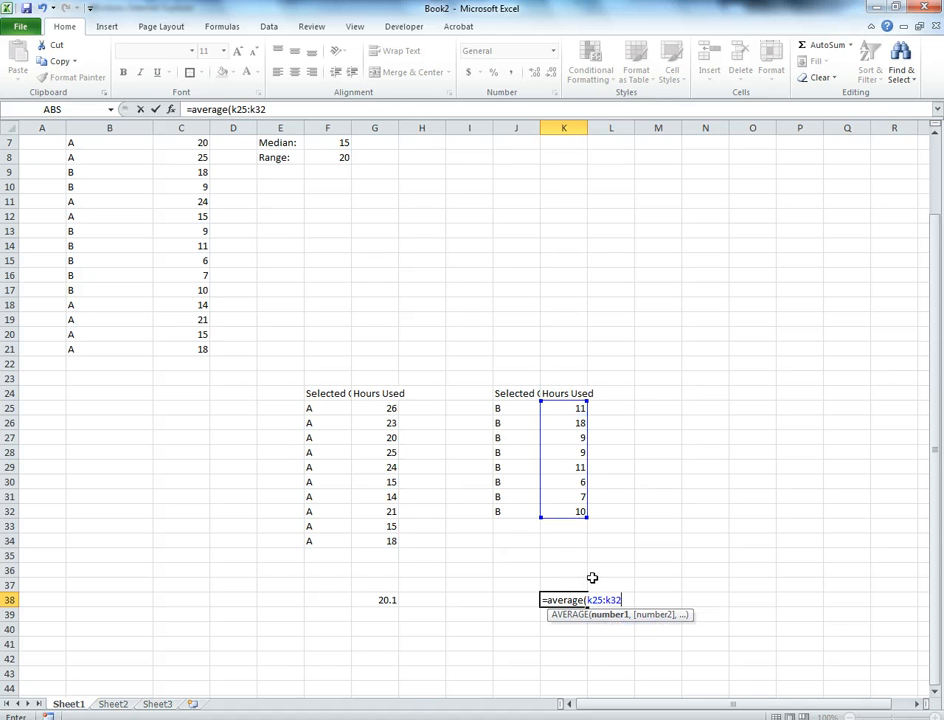
pyautogui.write(')')
pyautogui.press('Return')
pyautogui.press('Up')
# Examine the option A and option B hours values that feed the two averages
pyautogui.press('Left')
pyautogui.press('Left')
pyautogui.press('Left')
pyautogui.press('Left')
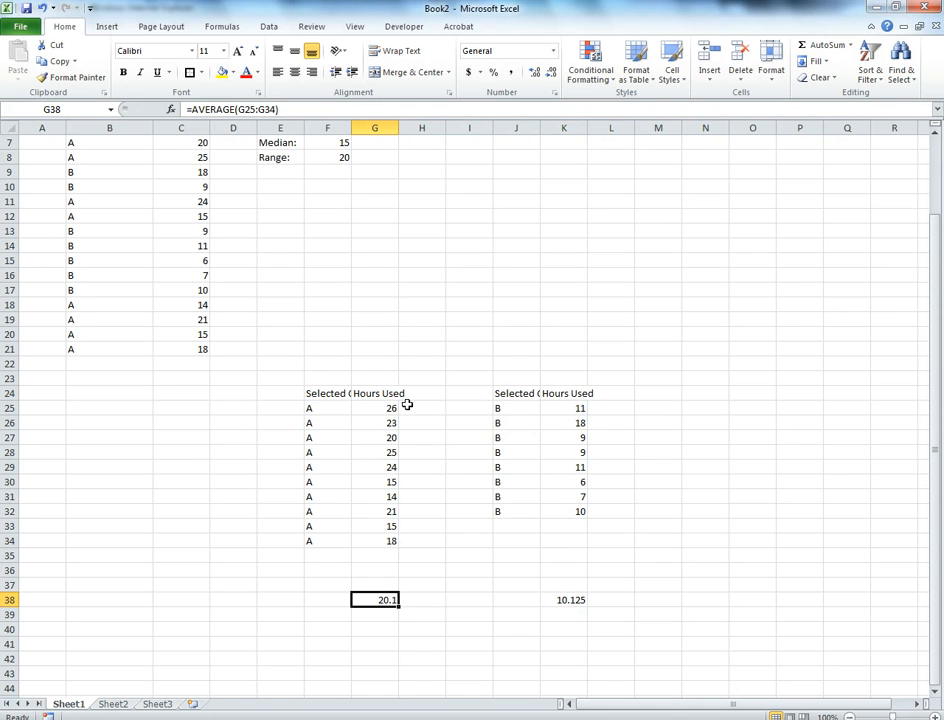
pyautogui.moveTo(575, 408); pyautogui.dragTo(575, 511)
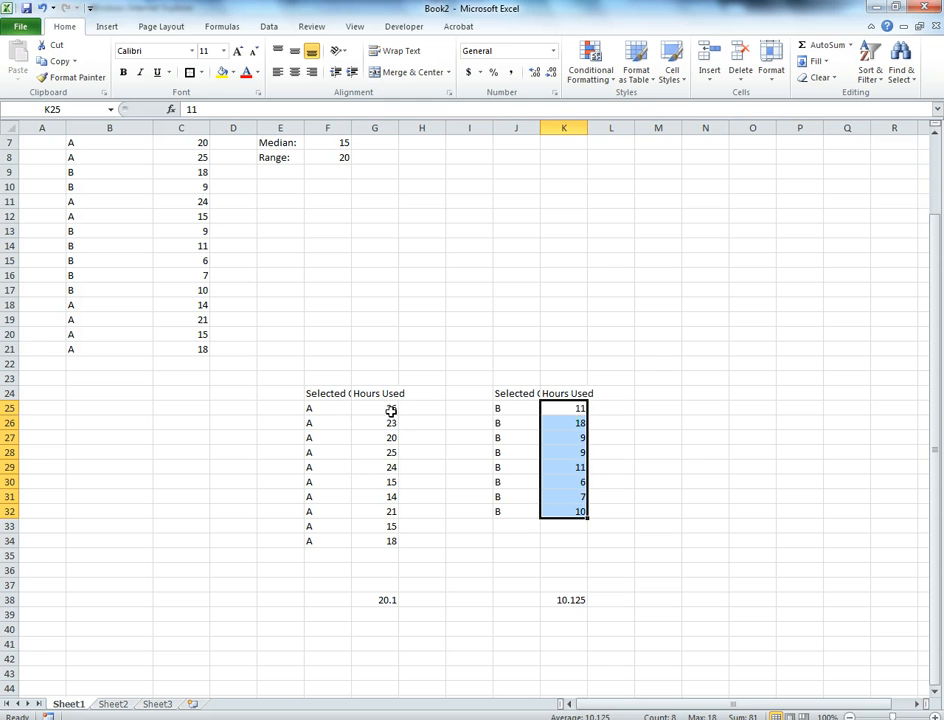
pyautogui.moveTo(388, 408); pyautogui.dragTo(390, 537)
pyautogui.moveTo(568, 408); pyautogui.dragTo(568, 496)
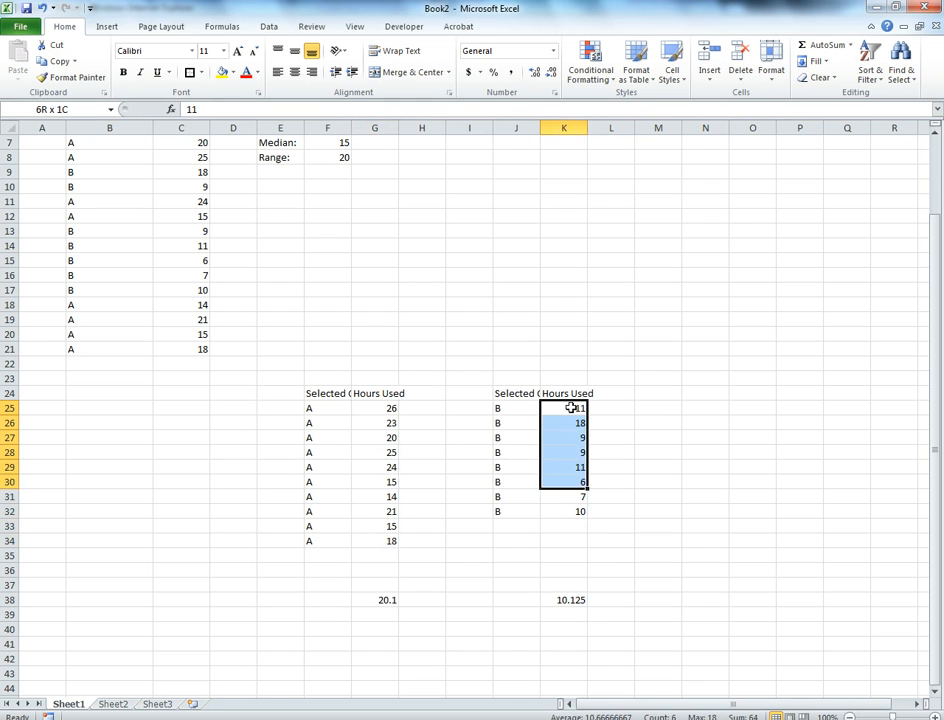
pyautogui.click(579, 511)
pyautogui.hotkey('shift', 'Up')
pyautogui.hotkey('shift', 'Up')
pyautogui.hotkey('shift', 'Up')
pyautogui.hotkey('shift', 'Up')
pyautogui.hotkey('shift', 'Up')
pyautogui.hotkey('shift', 'Up')
pyautogui.hotkey('shift', 'Up')
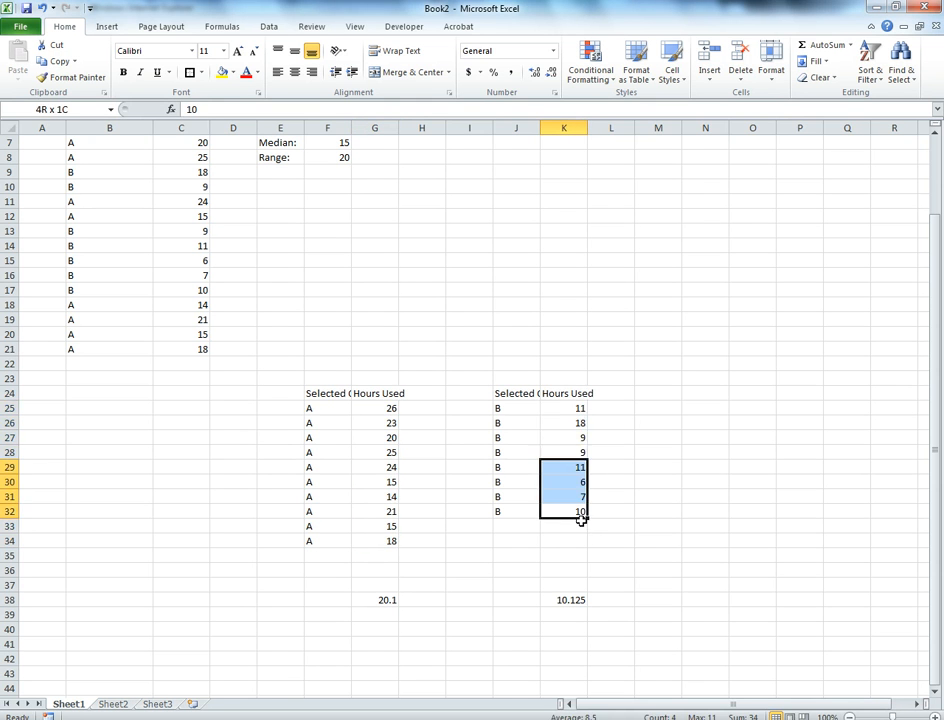
pyautogui.moveTo(376, 405); pyautogui.dragTo(378, 541)
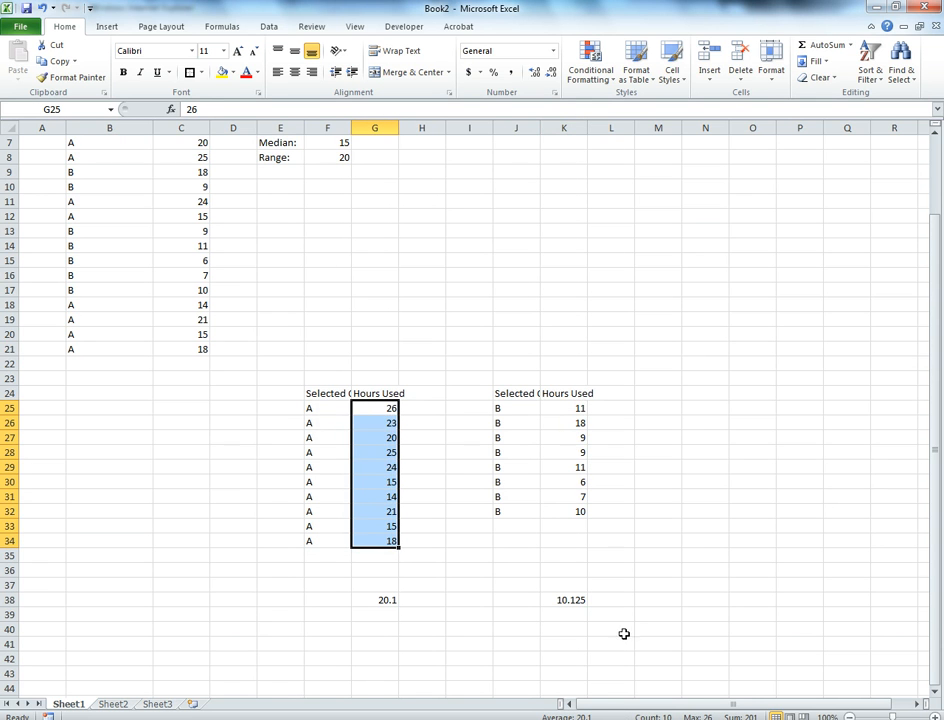
pyautogui.scroll(2, 615, 615)
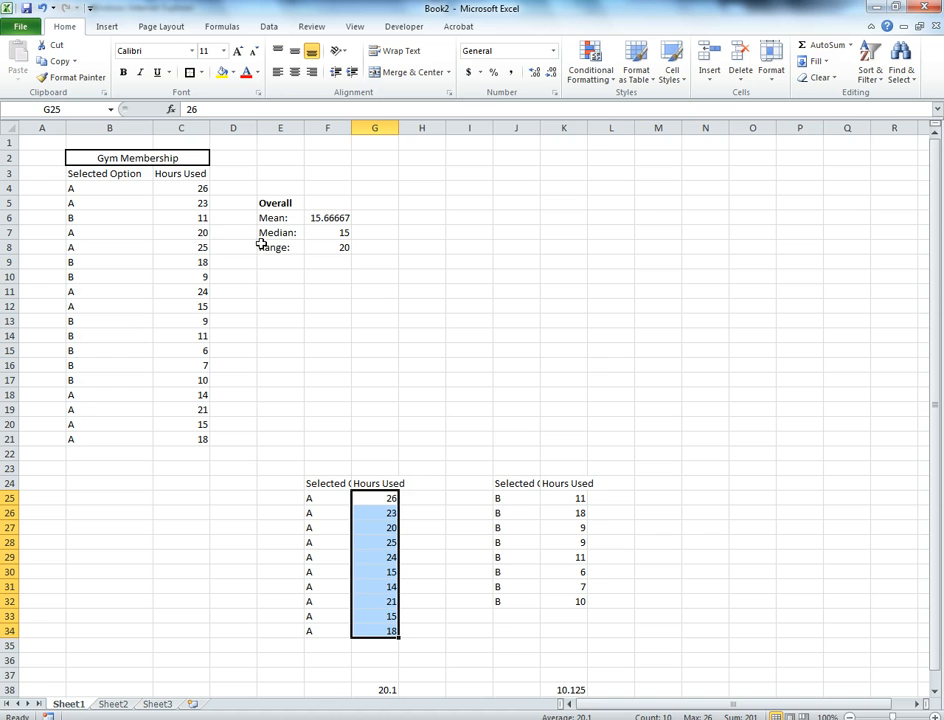
pyautogui.click(507, 190)
pyautogui.click(478, 262)
pyautogui.click(502, 262)
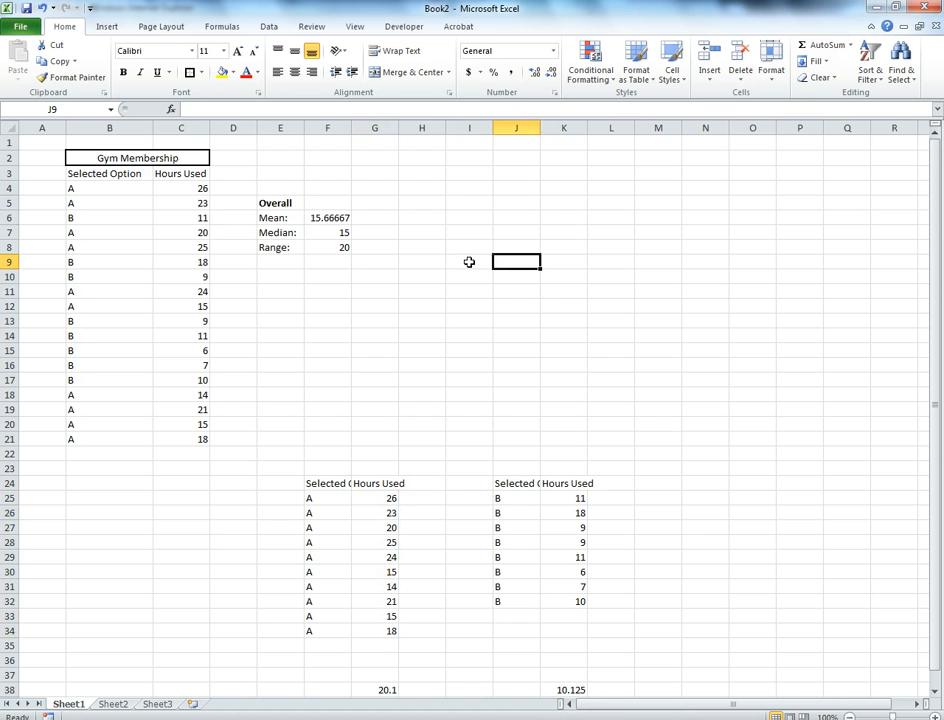
pyautogui.click(469, 219)
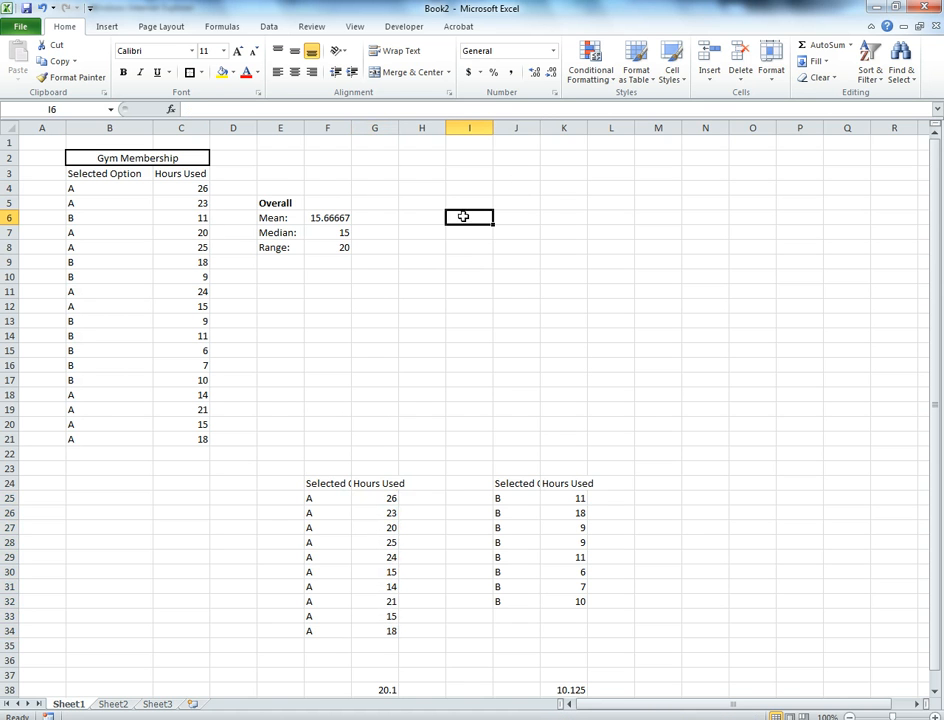
pyautogui.hotkey('alt', 'd')
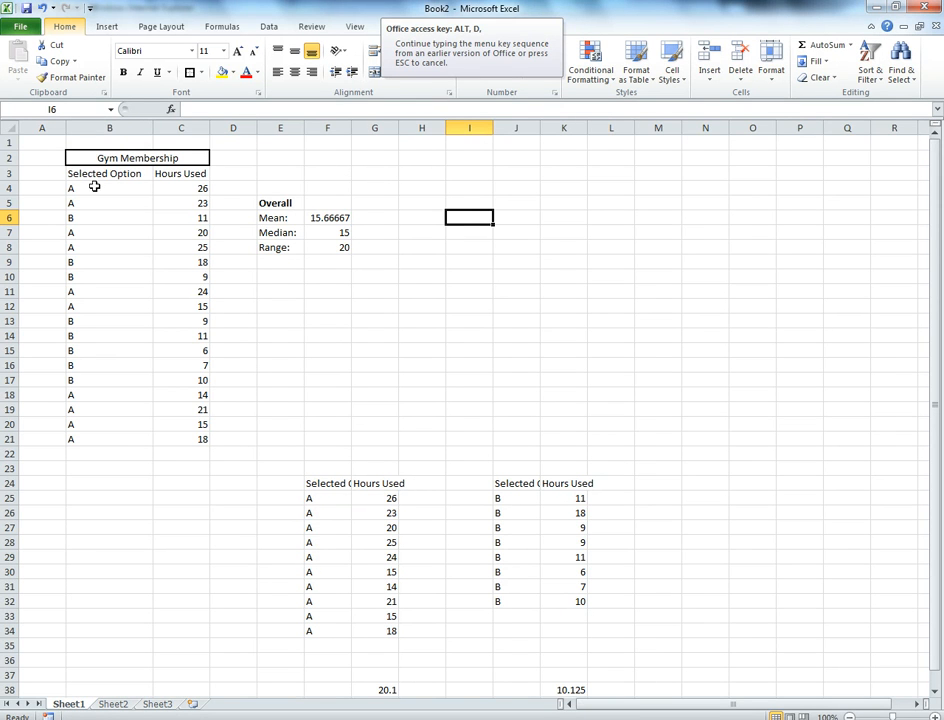
# Create a PivotTable from B3:C21 on a new worksheet, with Selected Option as row labels and Hours Used as values
pyautogui.moveTo(86, 174); pyautogui.dragTo(170, 440)
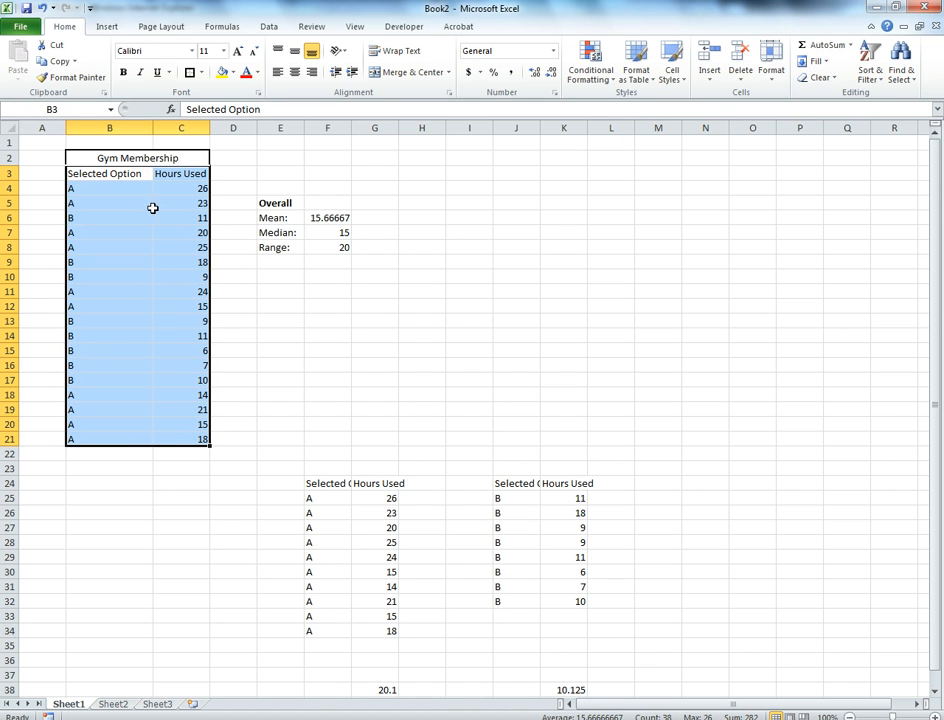
pyautogui.click(107, 27)
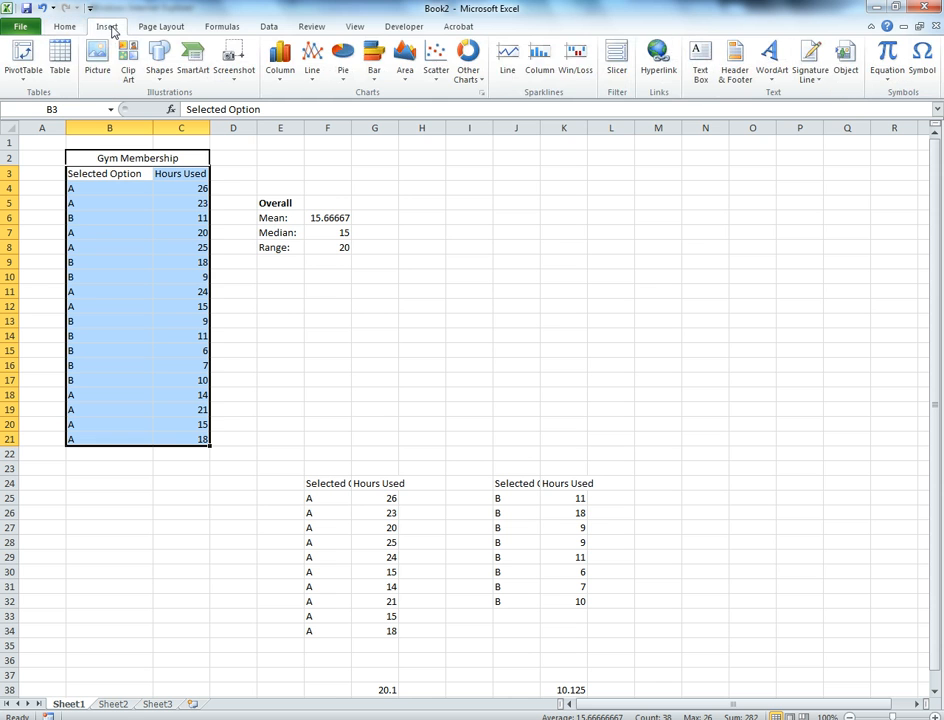
pyautogui.click(24, 58)
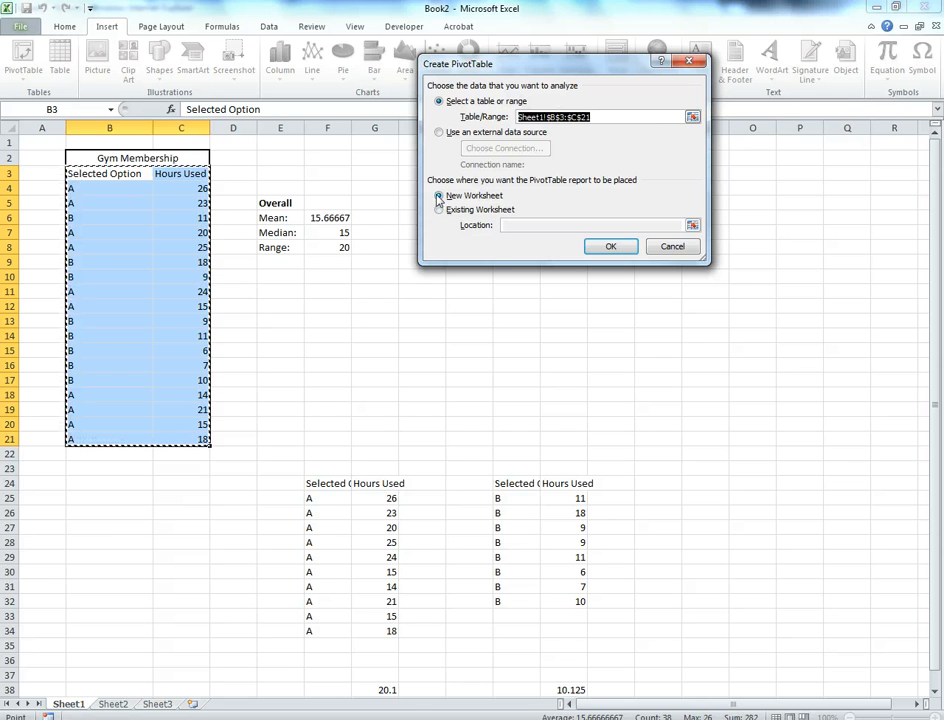
pyautogui.click(625, 249)
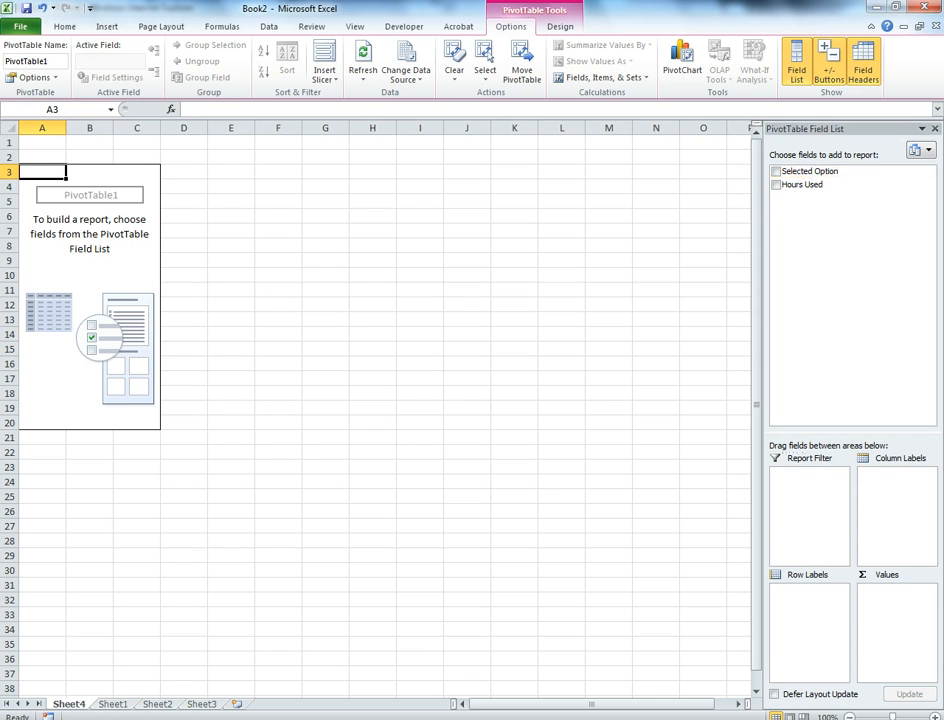
pyautogui.moveTo(808, 171); pyautogui.dragTo(788, 612)
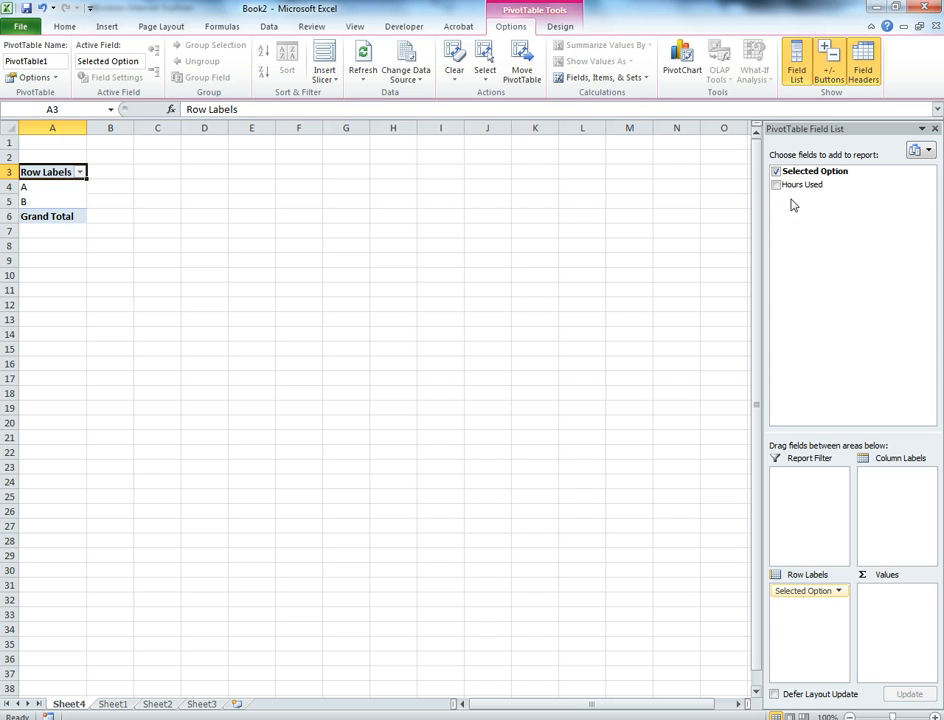
pyautogui.moveTo(803, 190); pyautogui.dragTo(894, 615)
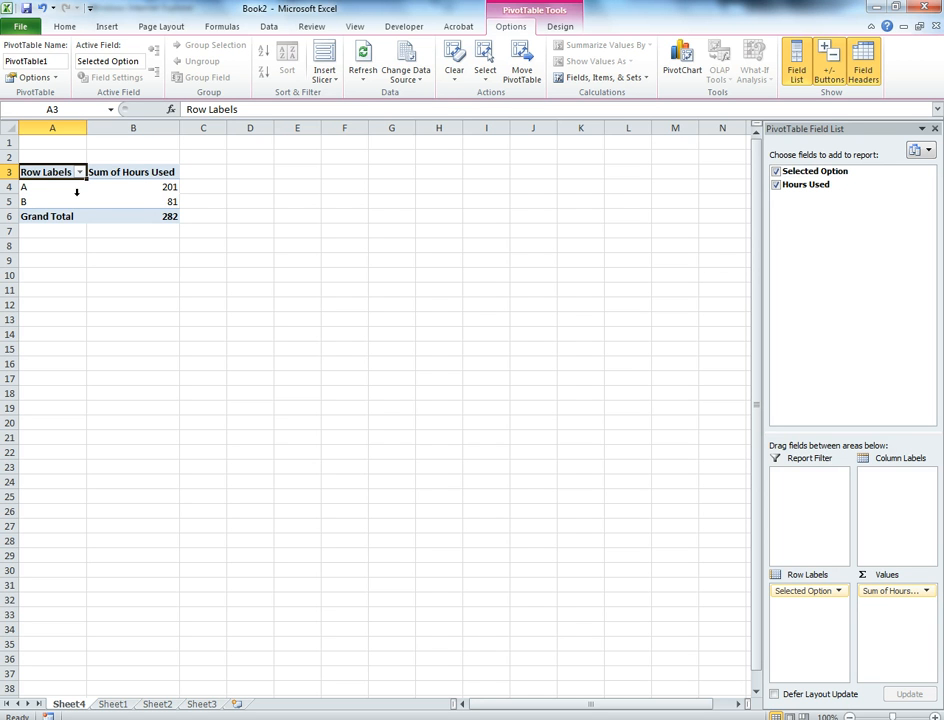
# Compare the PivotTable's sums with the separate option A and option B tables on Sheet1
pyautogui.moveTo(147, 191)
pyautogui.click(115, 706)
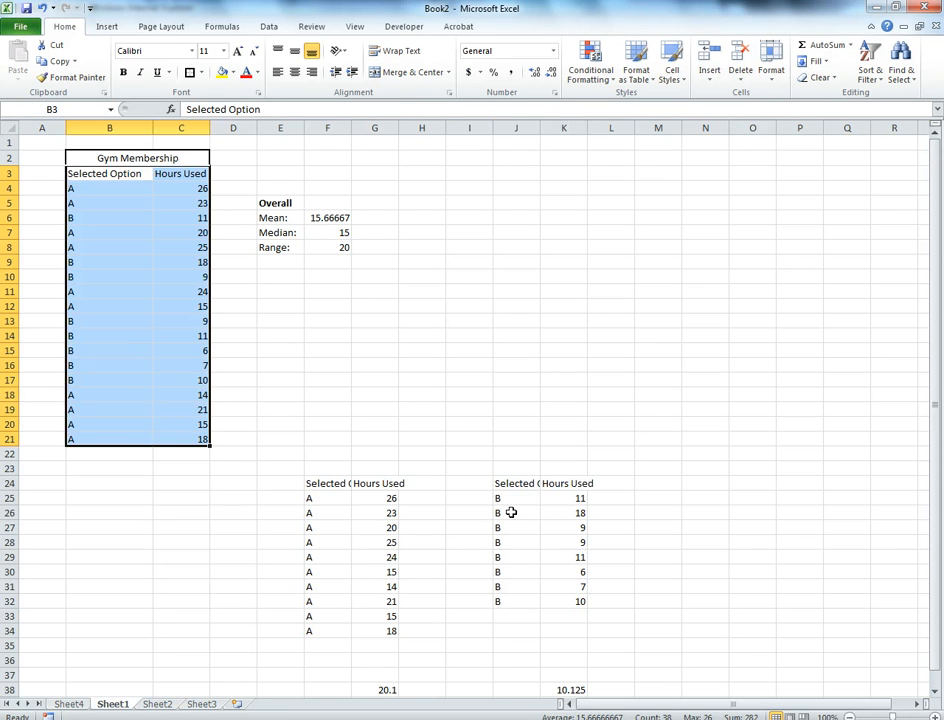
pyautogui.moveTo(505, 498); pyautogui.dragTo(569, 602)
pyautogui.moveTo(311, 497); pyautogui.dragTo(385, 630)
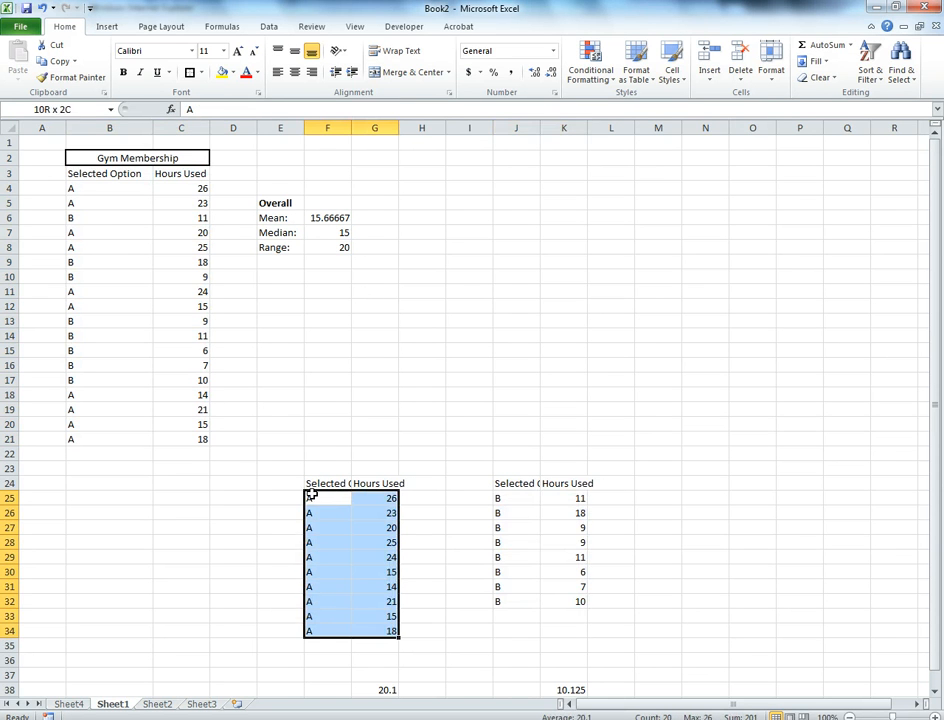
pyautogui.click(70, 705)
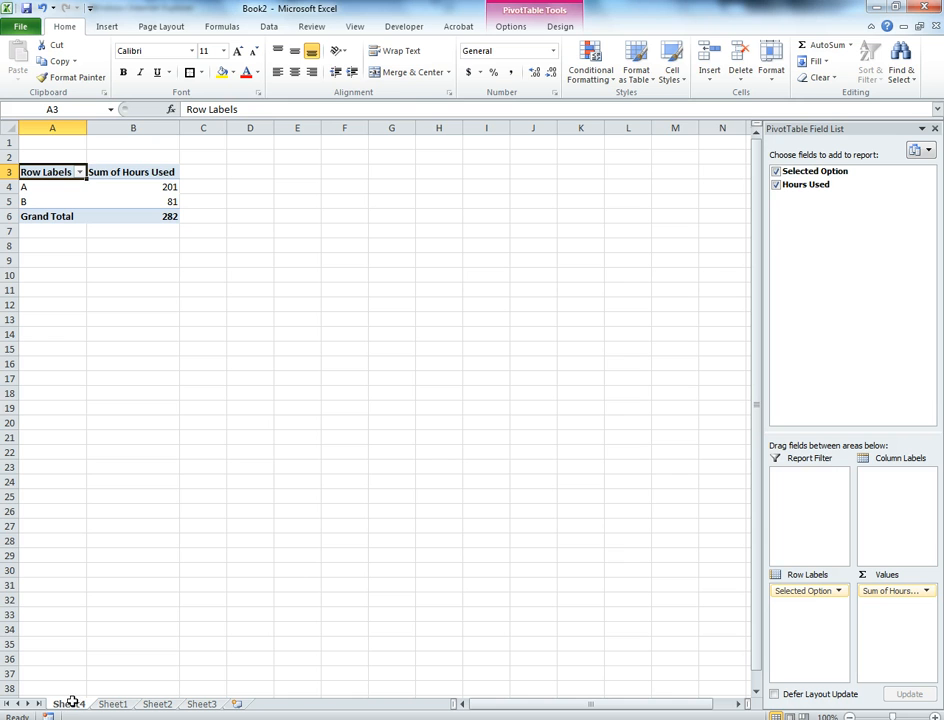
# Change the PivotTable's Hours Used value field to summarize by Average instead of Sum
pyautogui.click(159, 189)
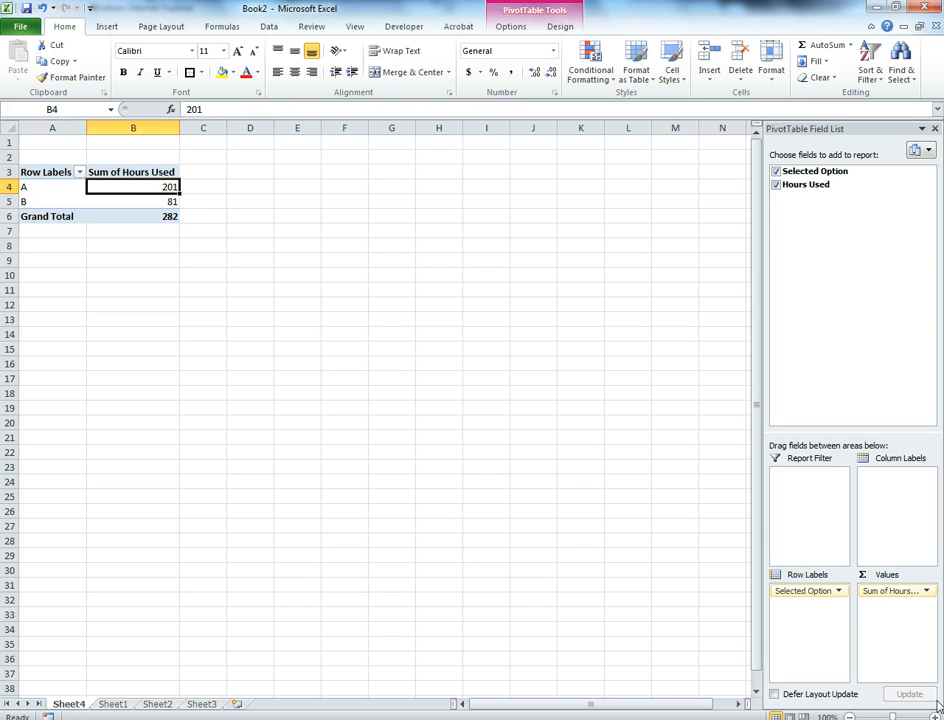
pyautogui.click(927, 592)
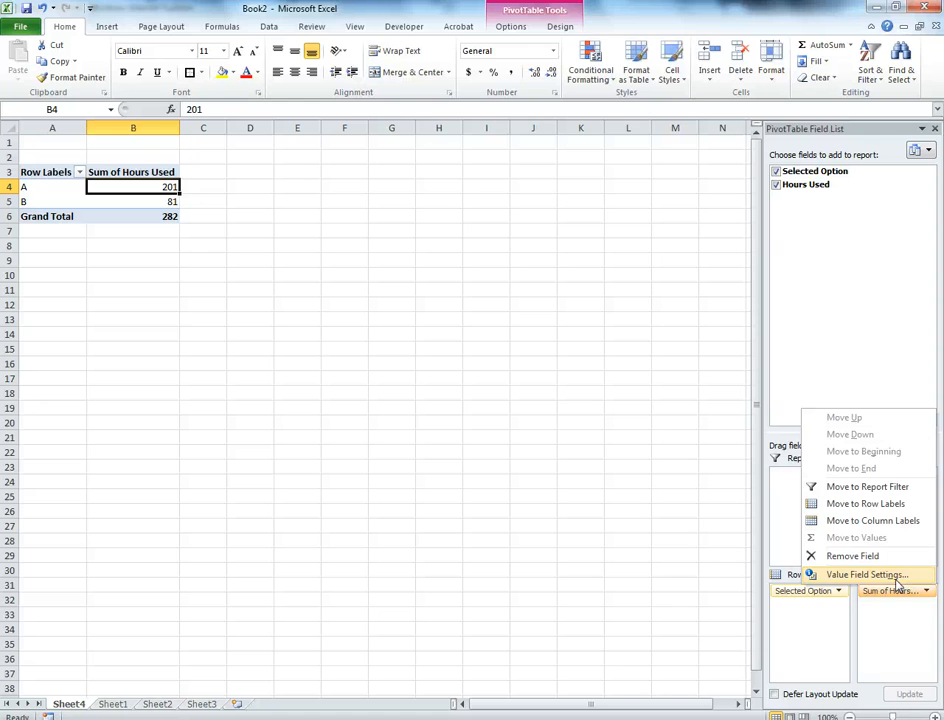
pyautogui.click(896, 580)
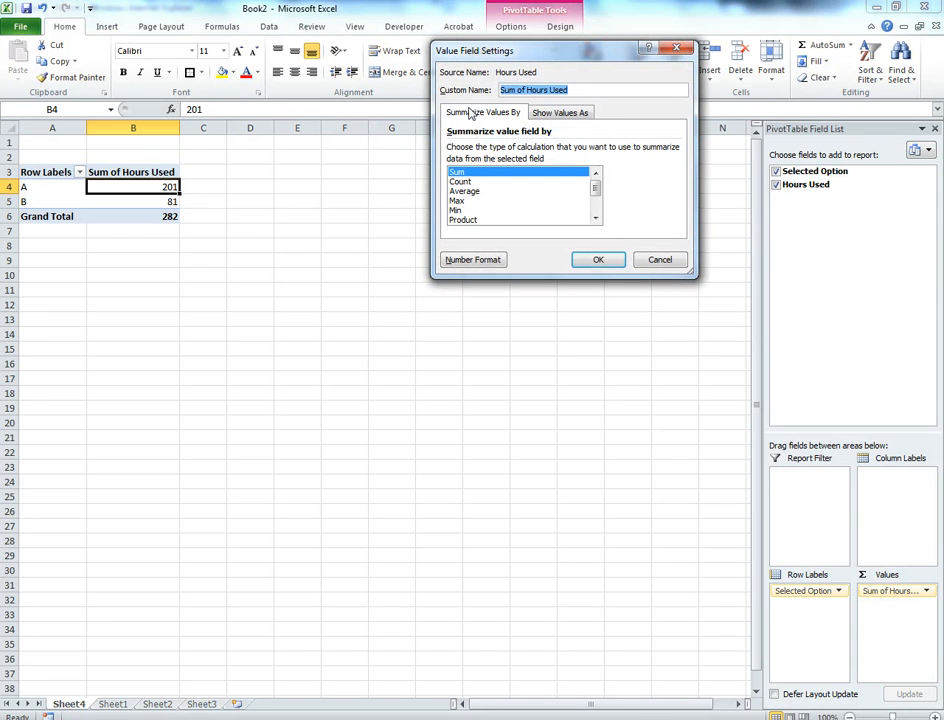
pyautogui.click(460, 192)
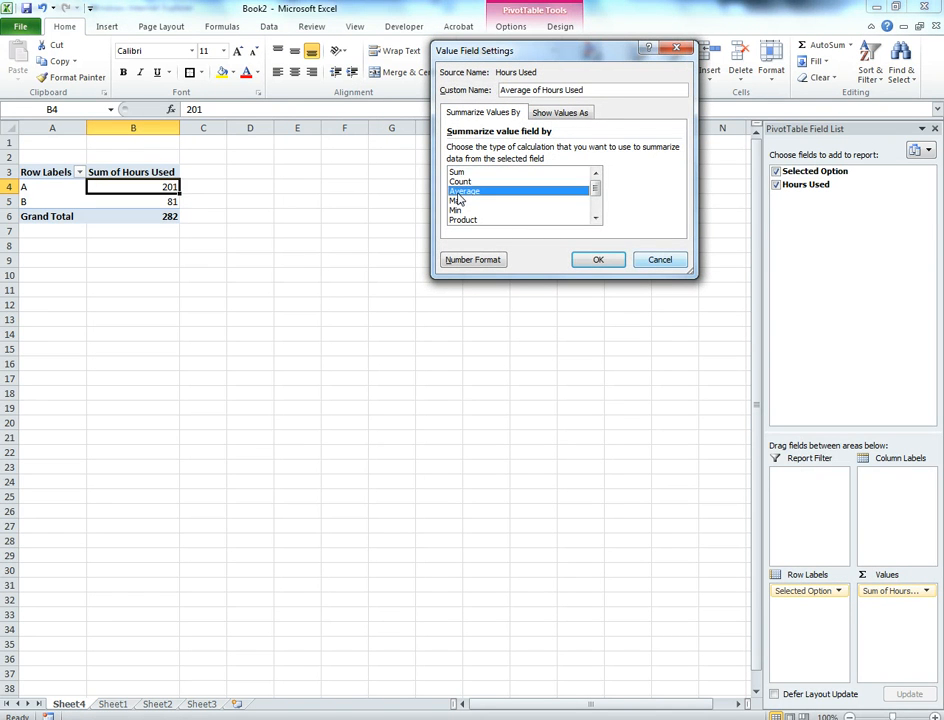
pyautogui.click(607, 261)
pyautogui.click(607, 261)
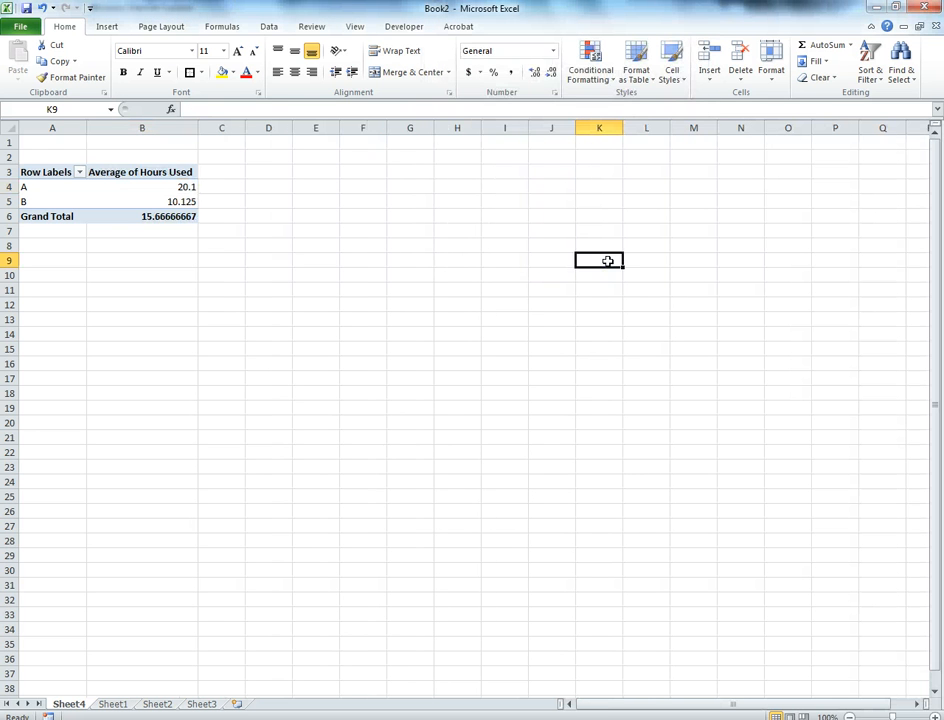